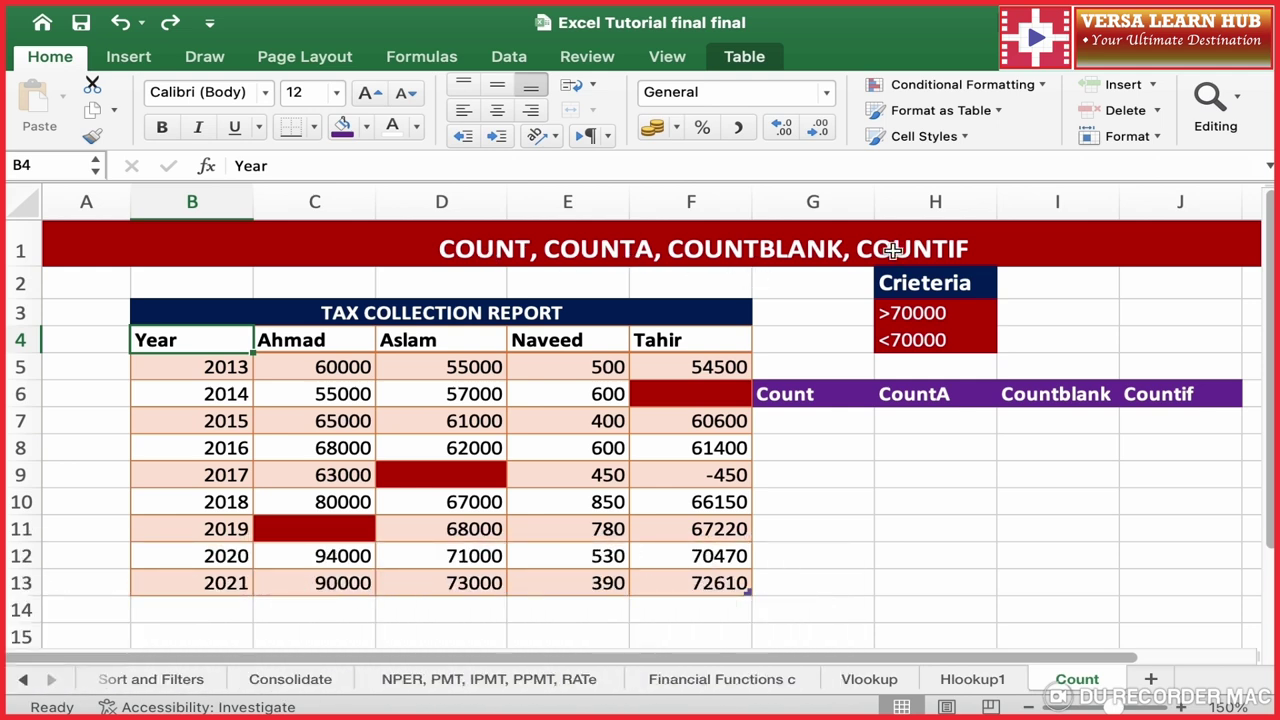
# Step: Enter =COUNT(B4:F13) in G7 under the Count heading, returning 42
pyautogui.click(820, 420)
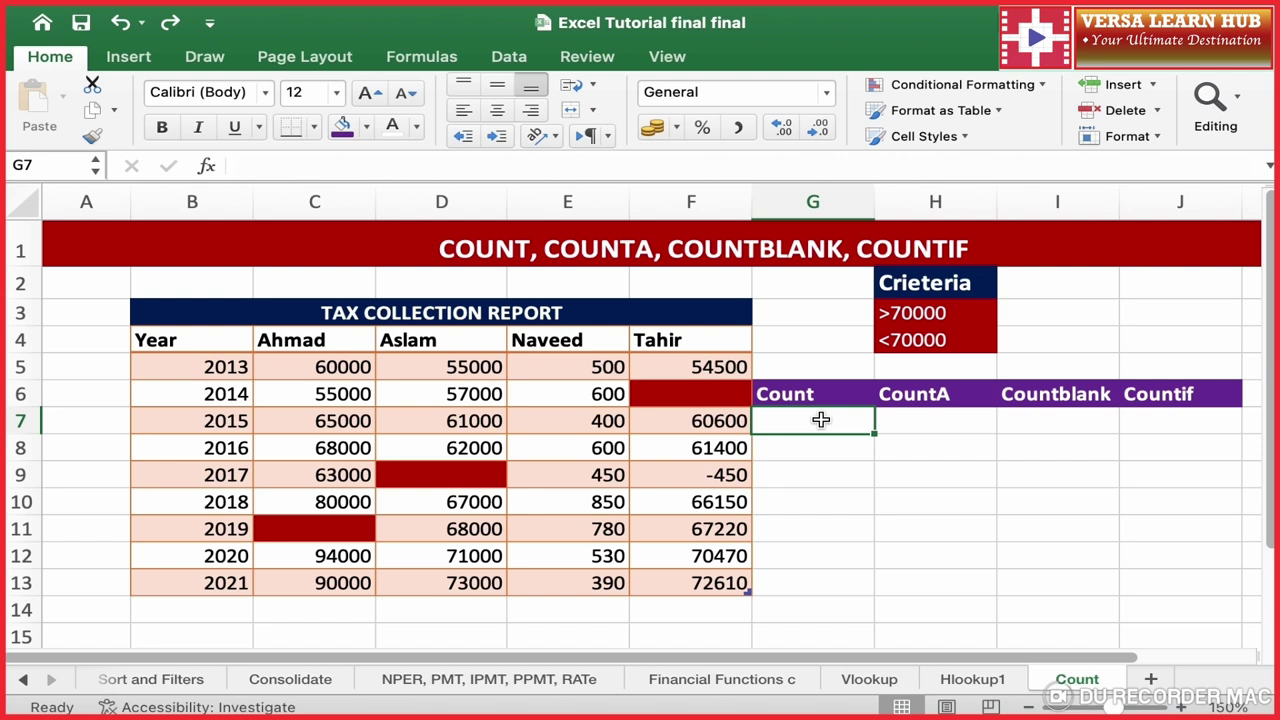
pyautogui.write('=')
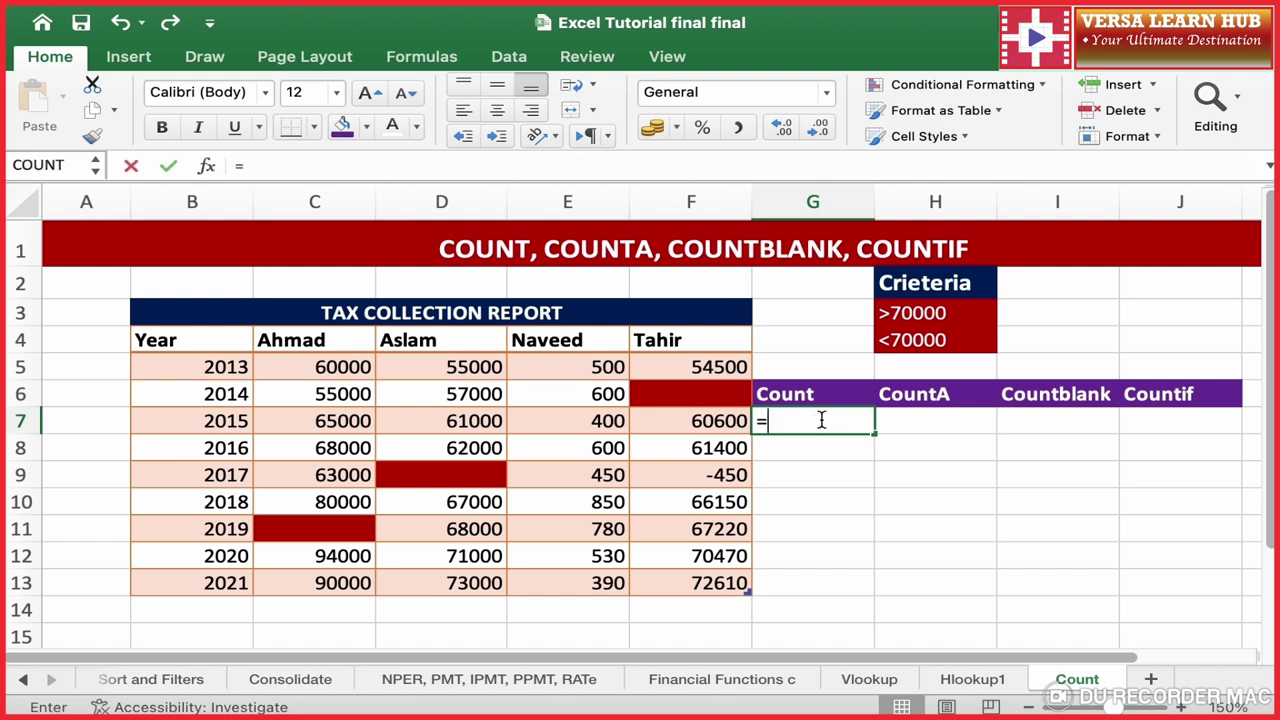
pyautogui.write('count')
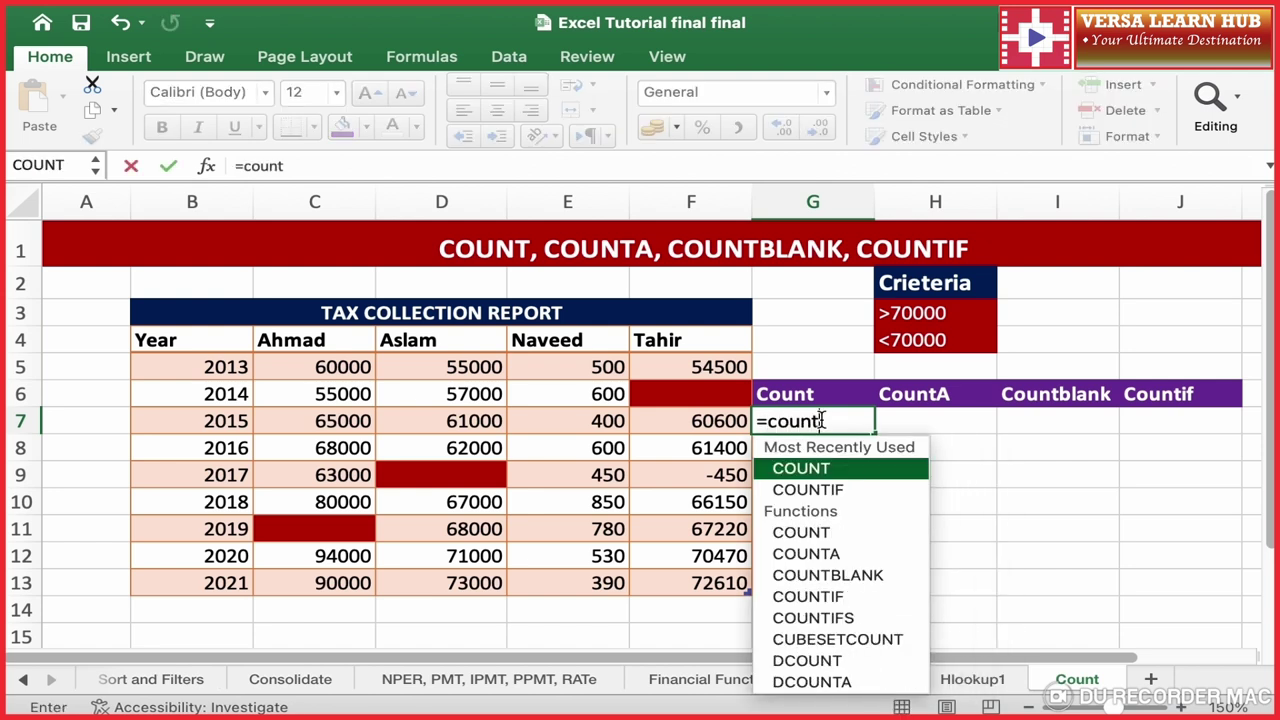
pyautogui.write('(')
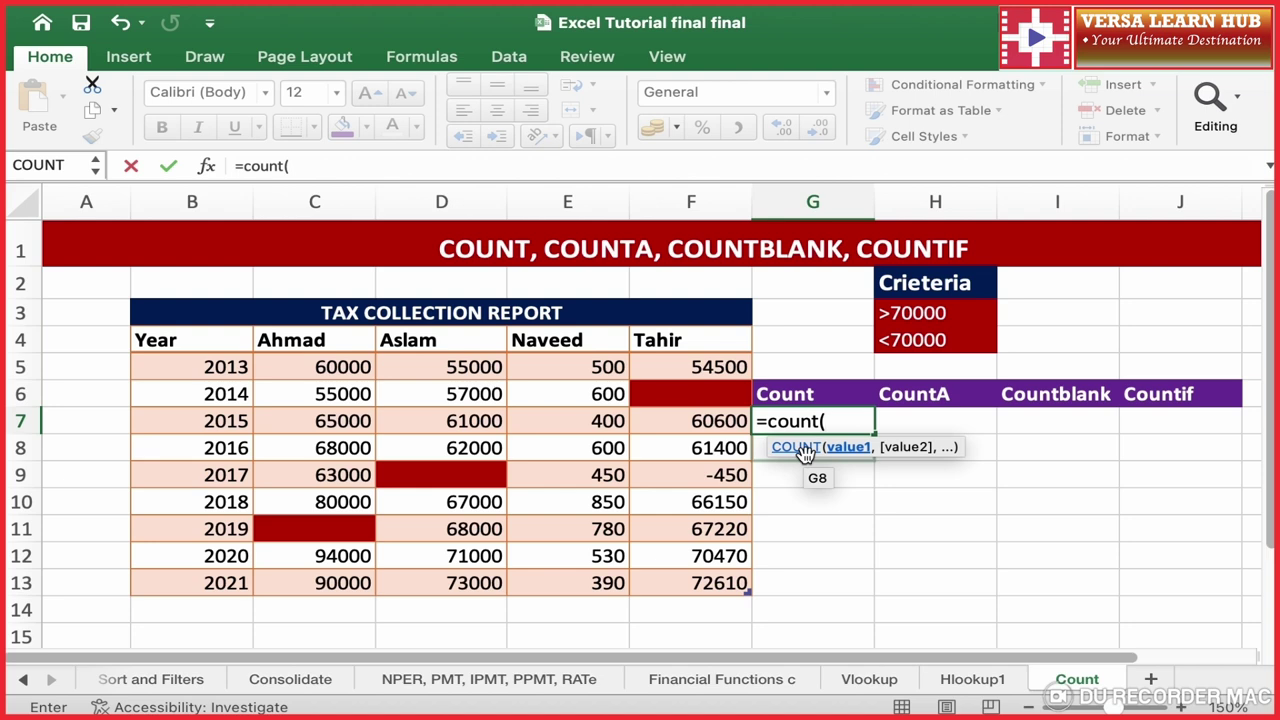
pyautogui.moveTo(225, 341); pyautogui.dragTo(675, 578)
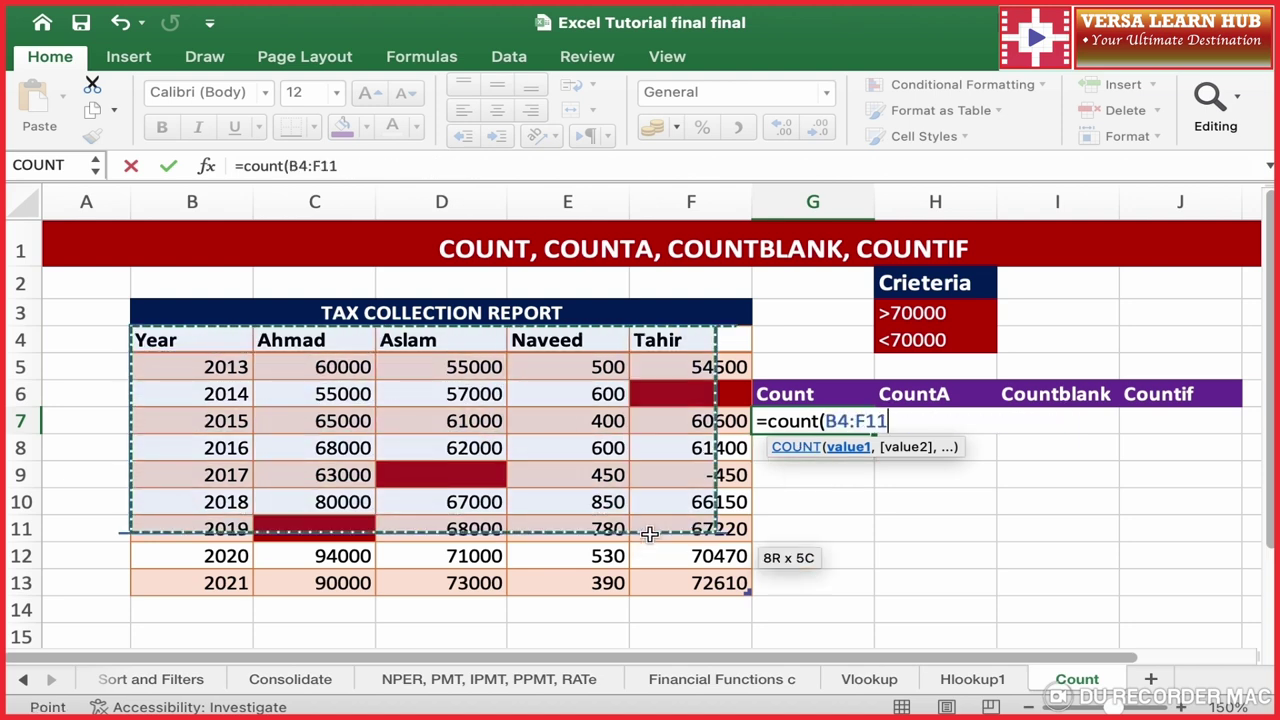
pyautogui.write(')')
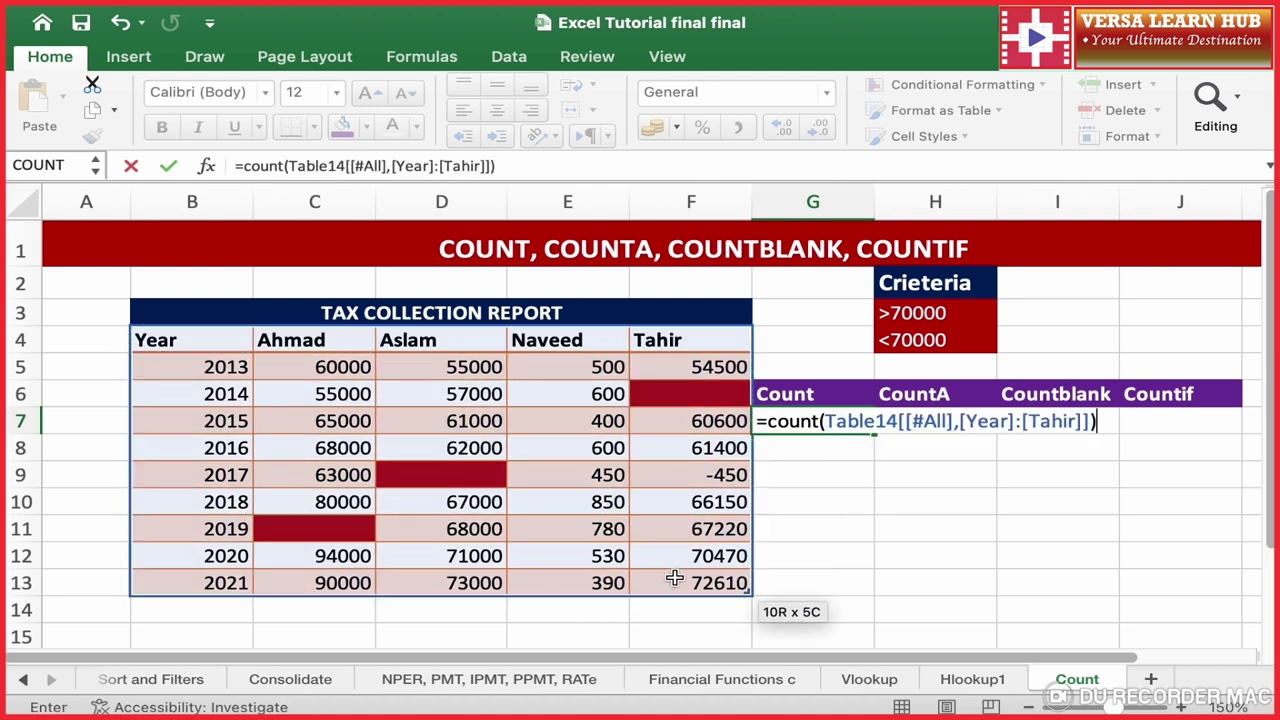
pyautogui.press('Return')
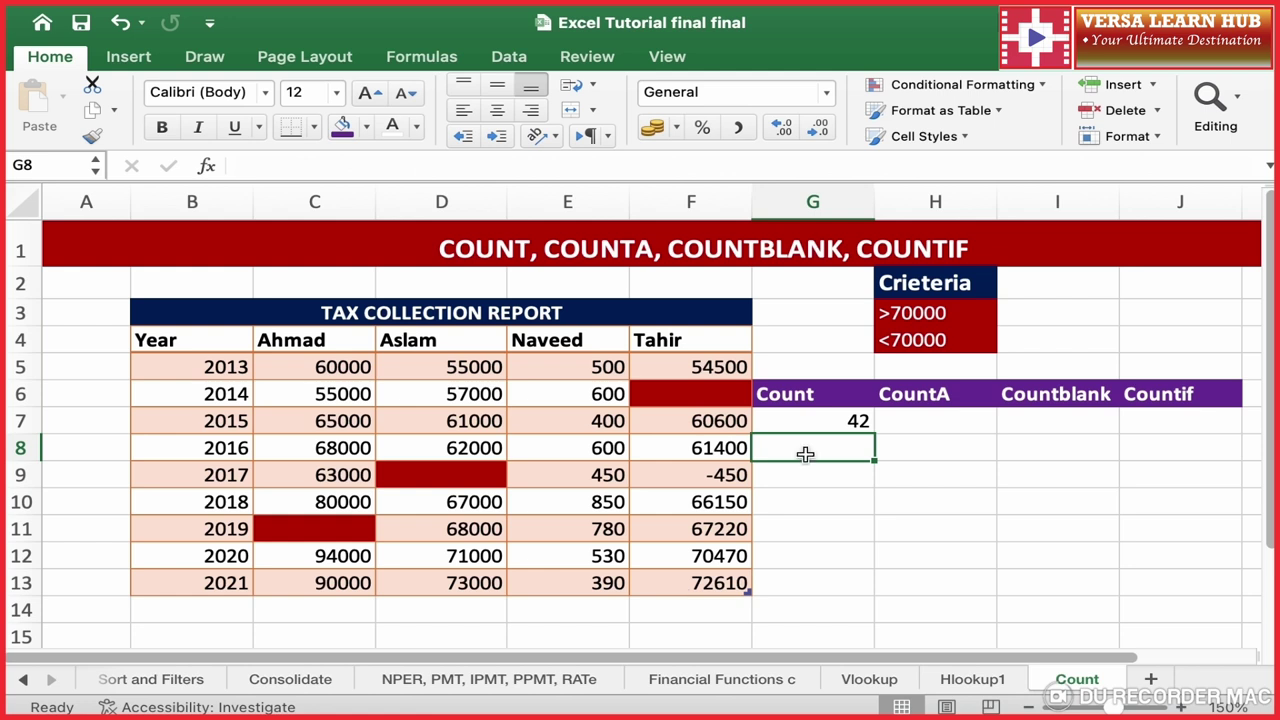
pyautogui.click(845, 422)
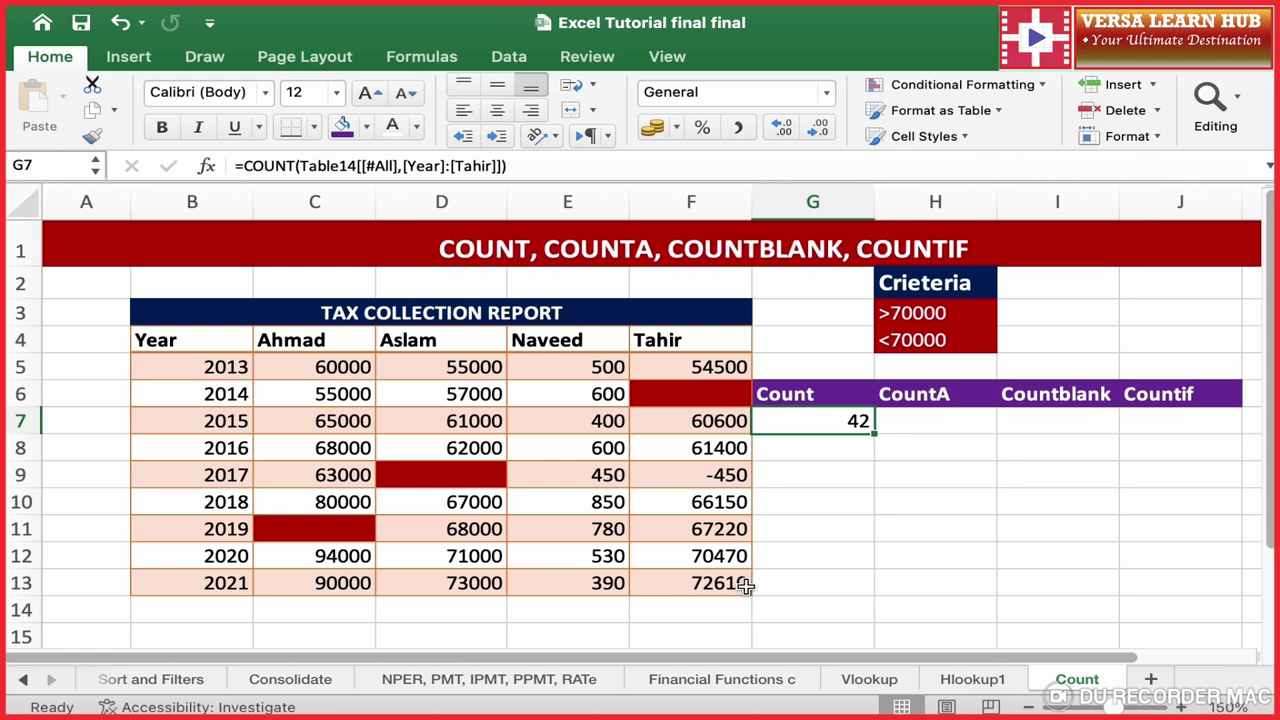
pyautogui.click(952, 424)
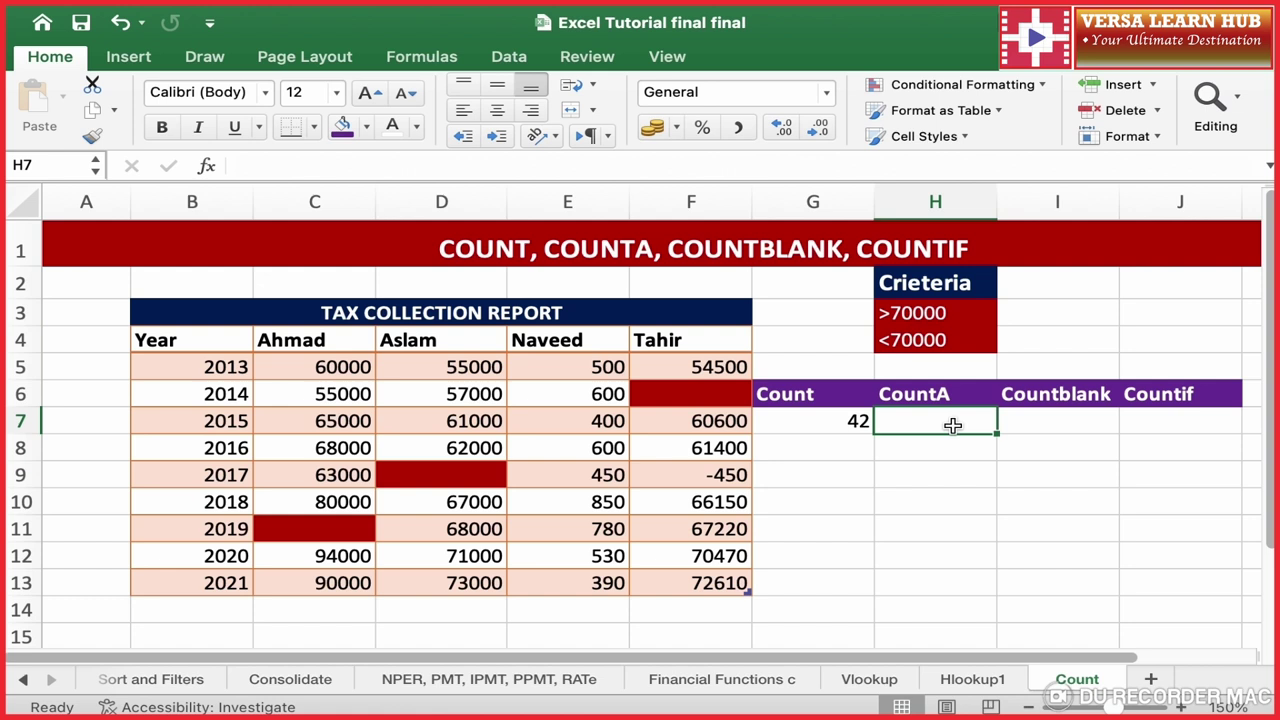
# Step: Enter a COUNTA formula over the whole tax table from B4 in H7, returning 47
pyautogui.write('=')
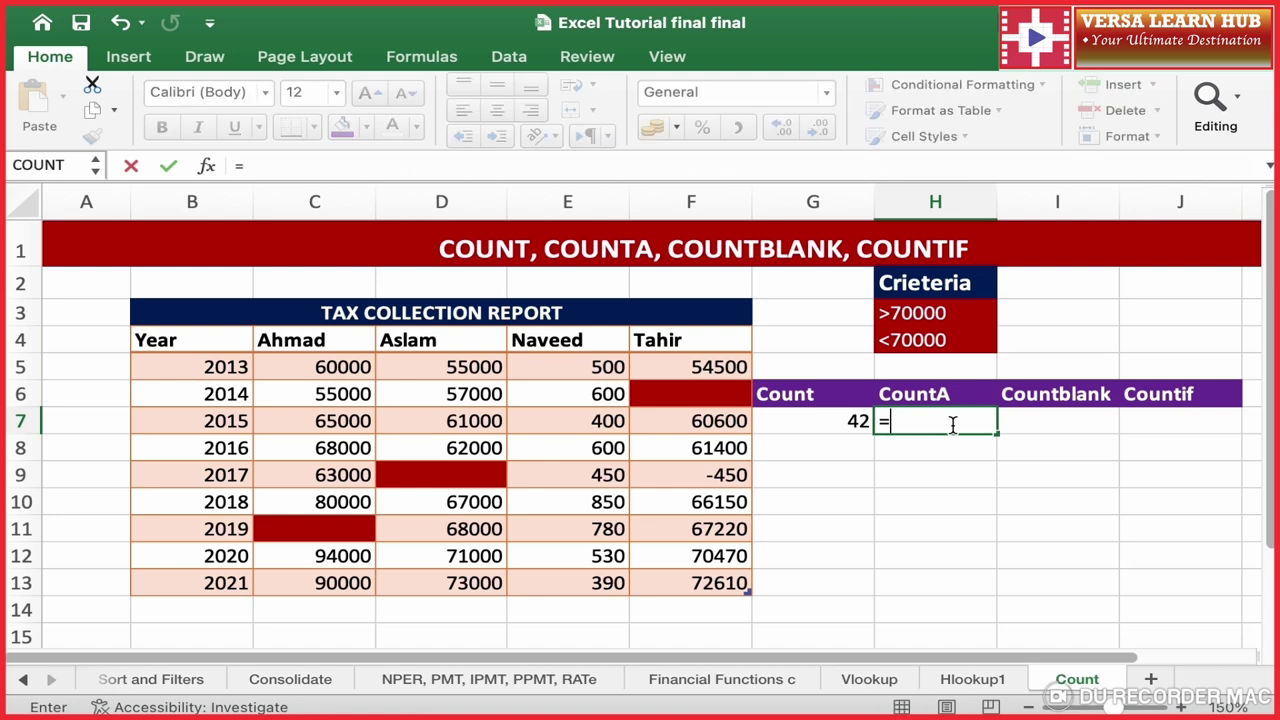
pyautogui.write('count')
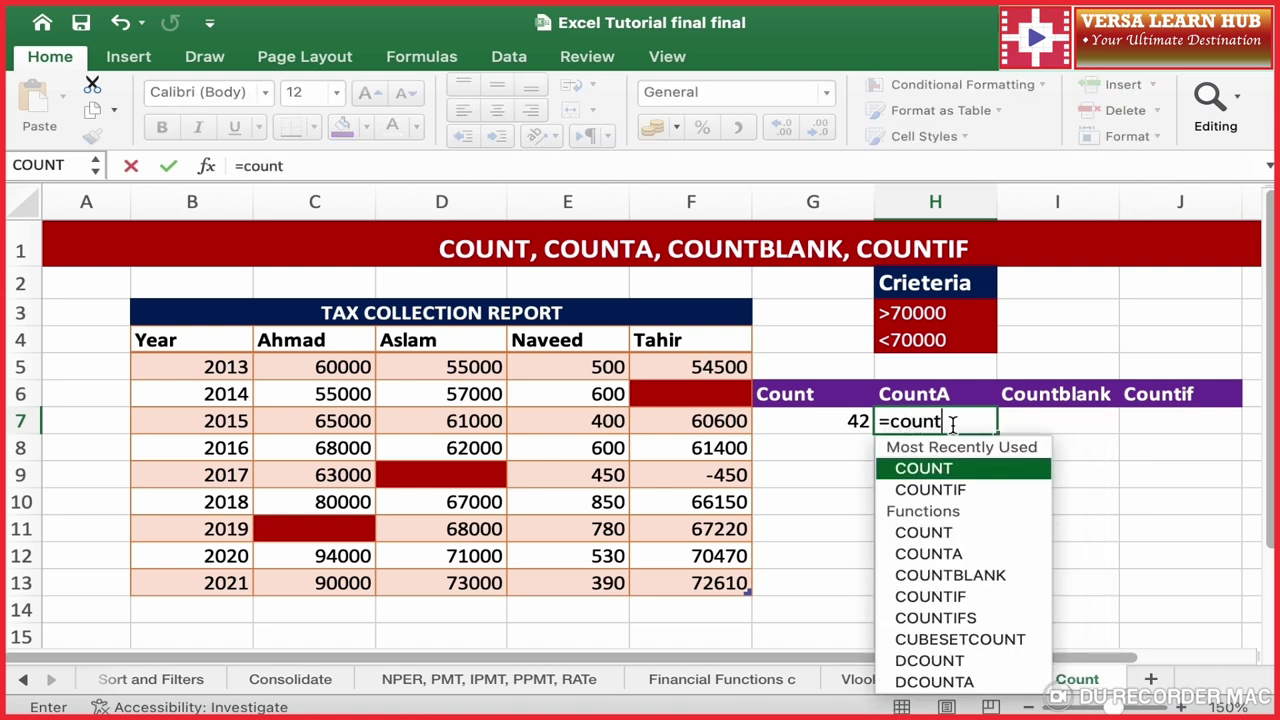
pyautogui.write('a(')
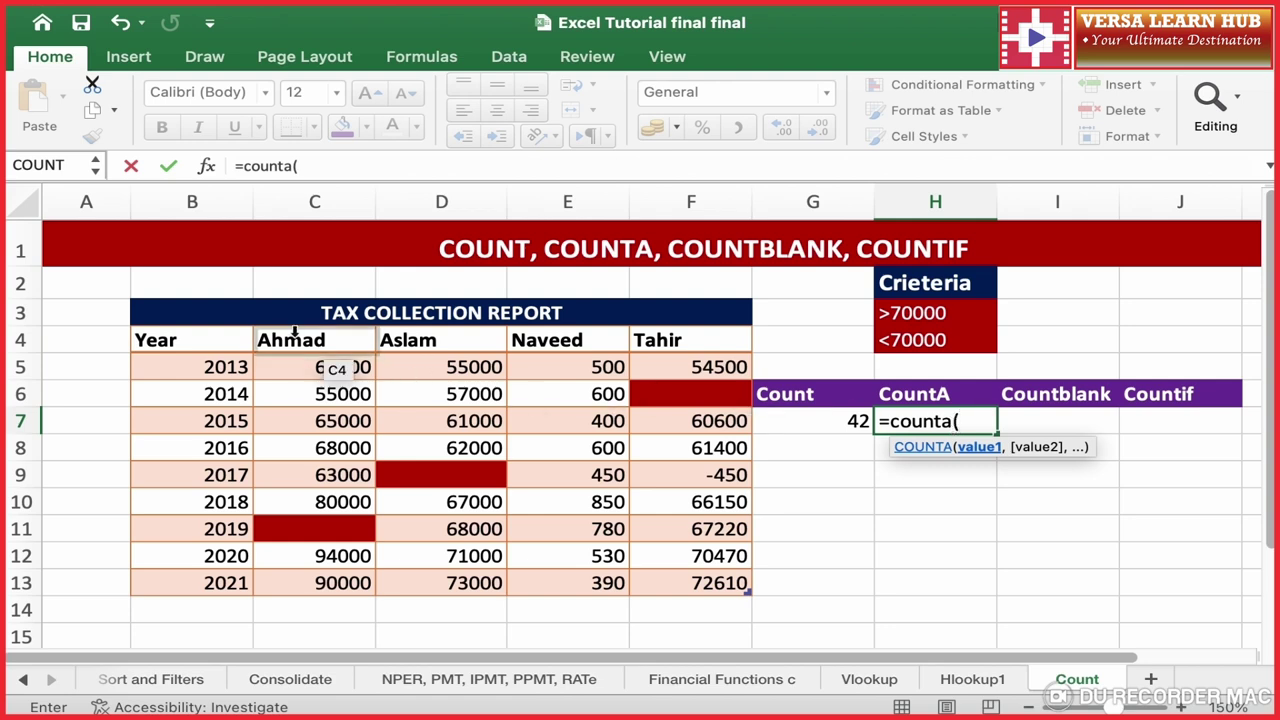
pyautogui.click(200, 336)
pyautogui.moveTo(200, 336); pyautogui.dragTo(683, 580)
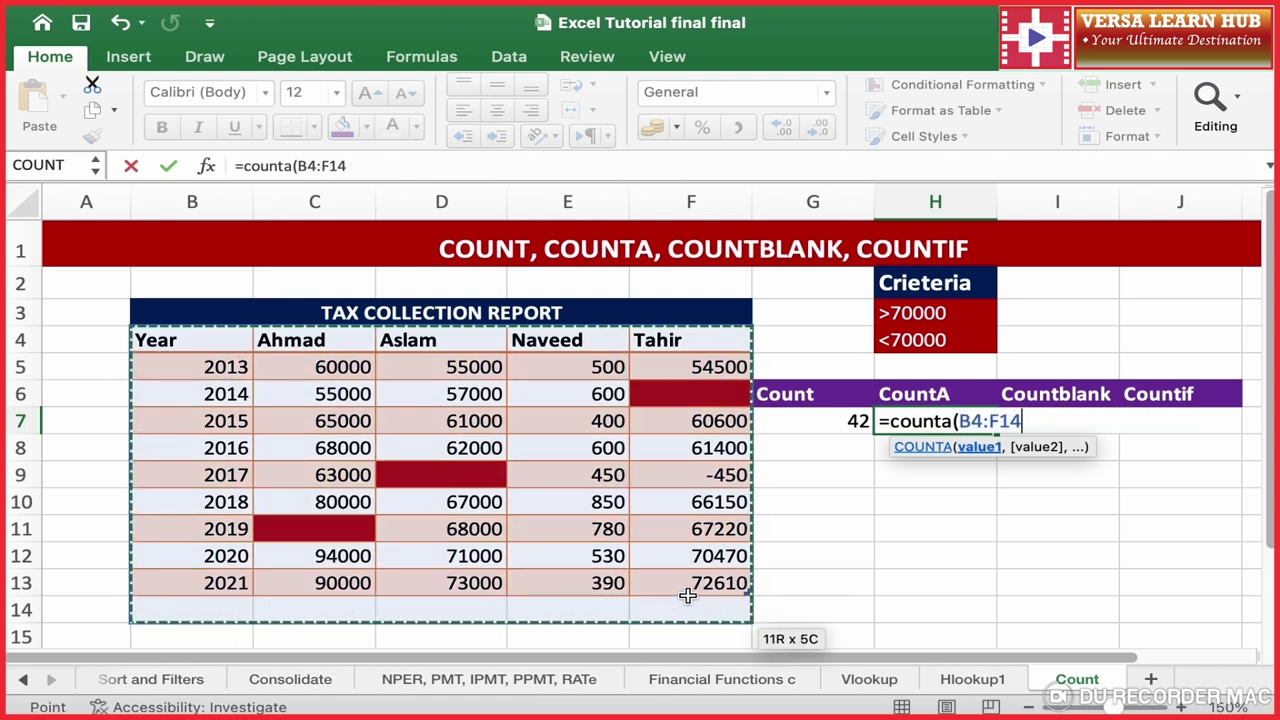
pyautogui.write(')')
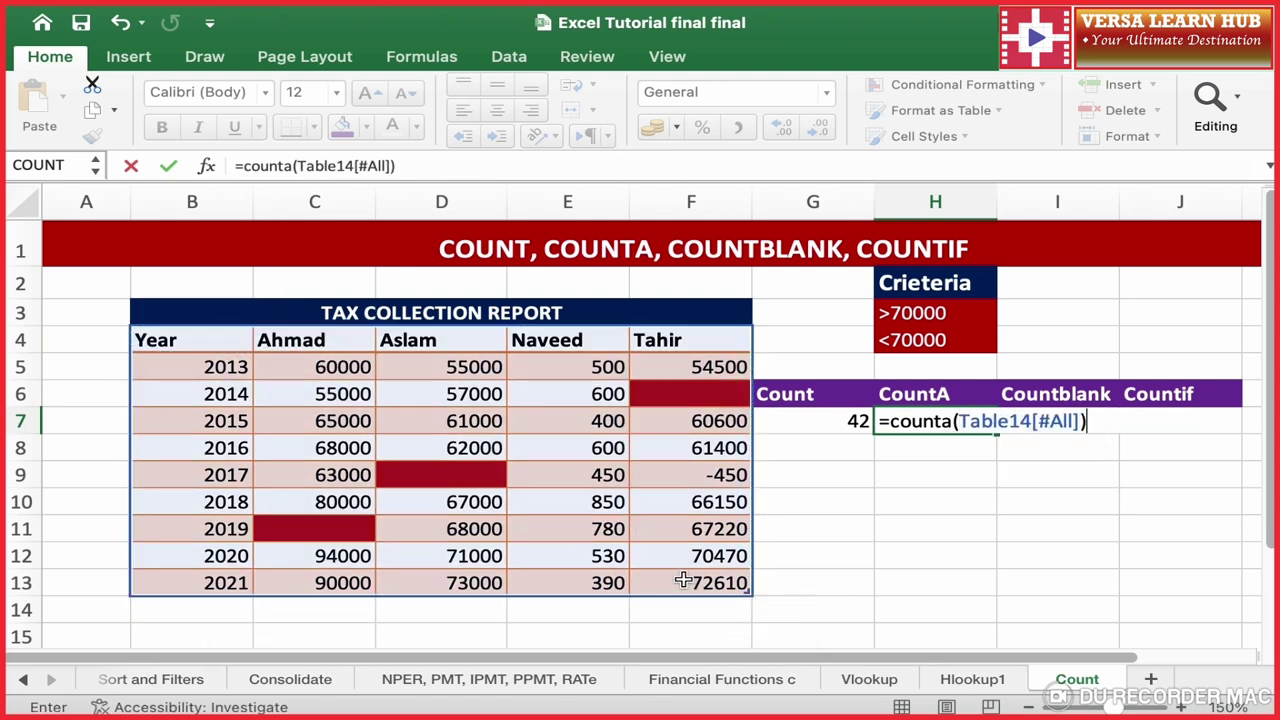
pyautogui.press('Return')
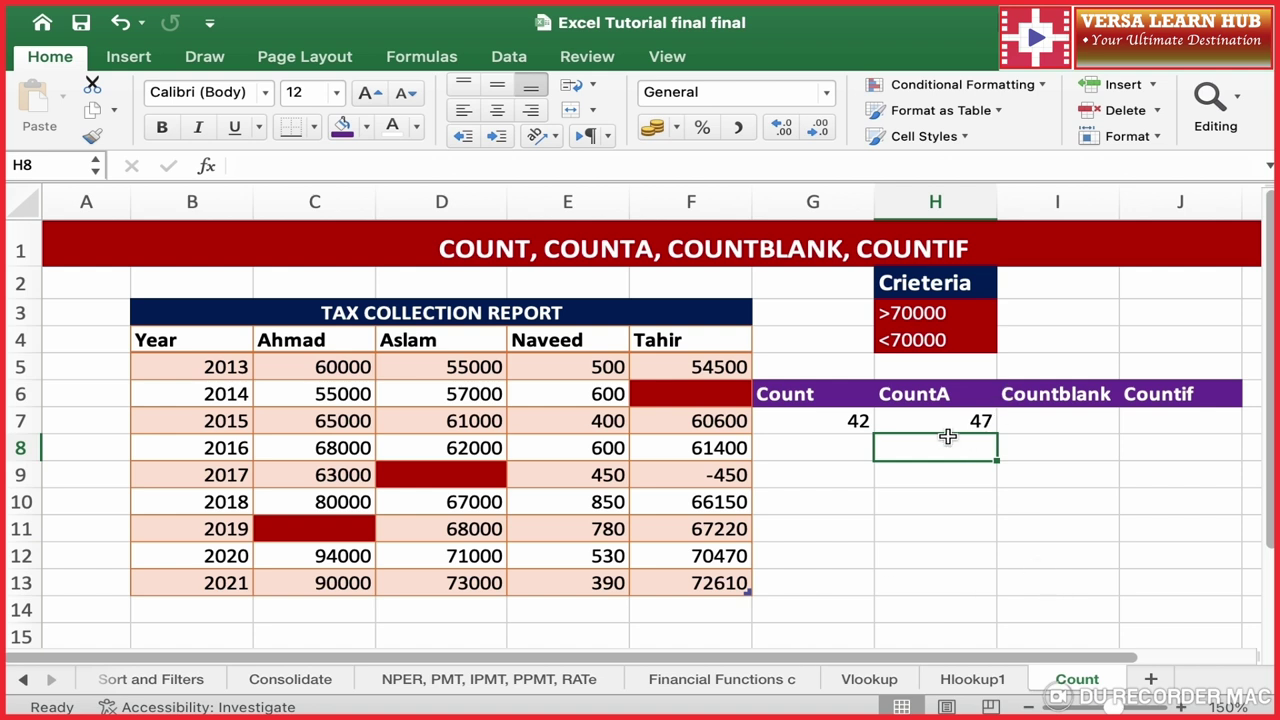
pyautogui.click(955, 423)
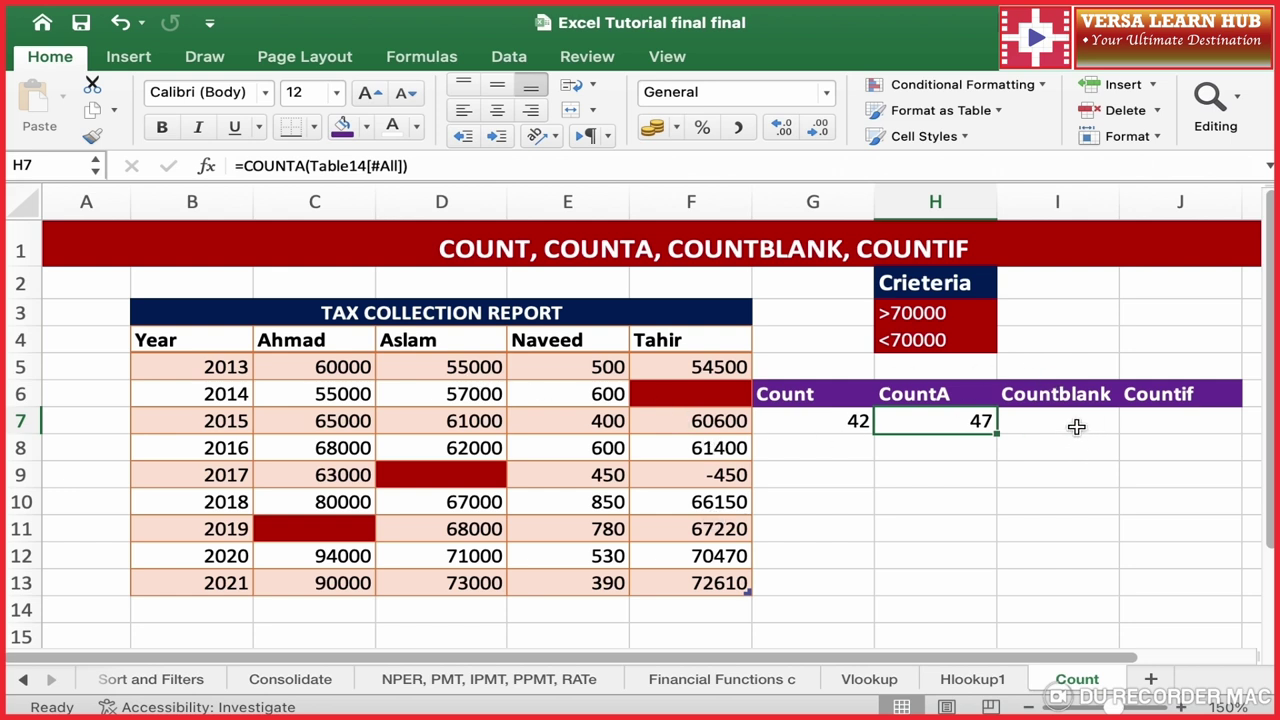
pyautogui.click(1075, 426)
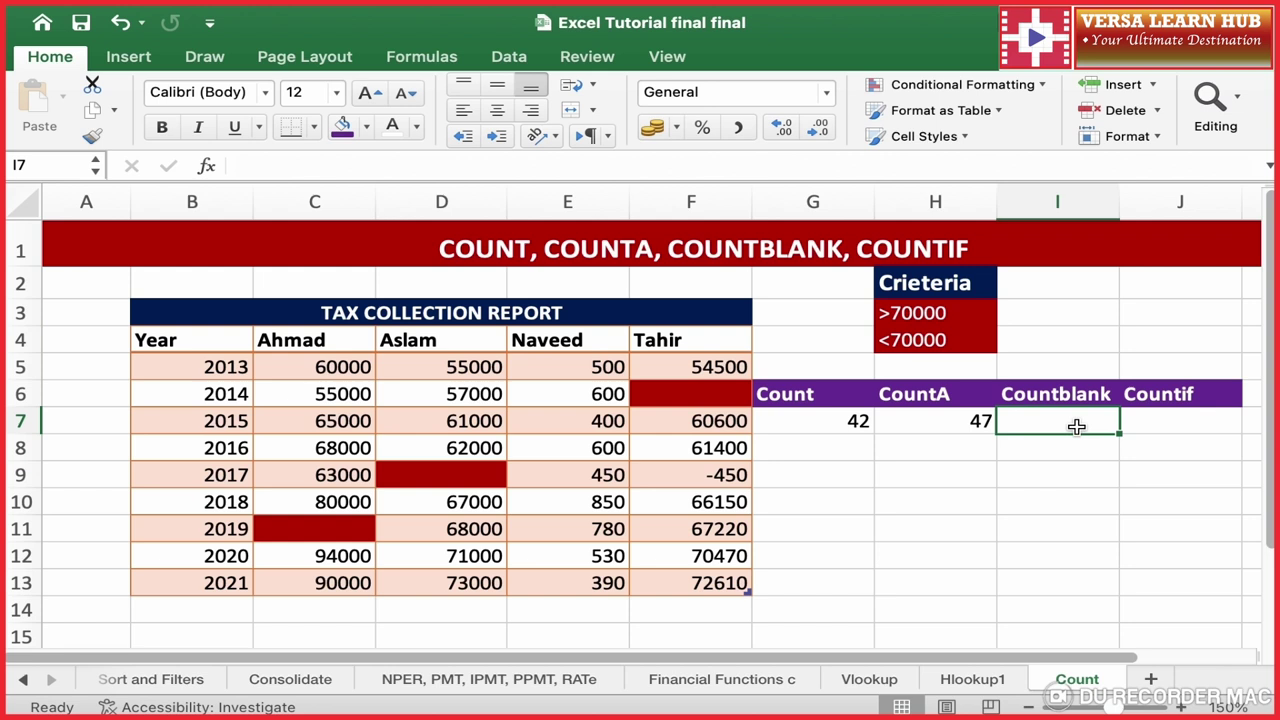
# Step: Enter =COUNTBLANK(Table14[#All]) in I7, showing 3 empty cells
pyautogui.write('=c')
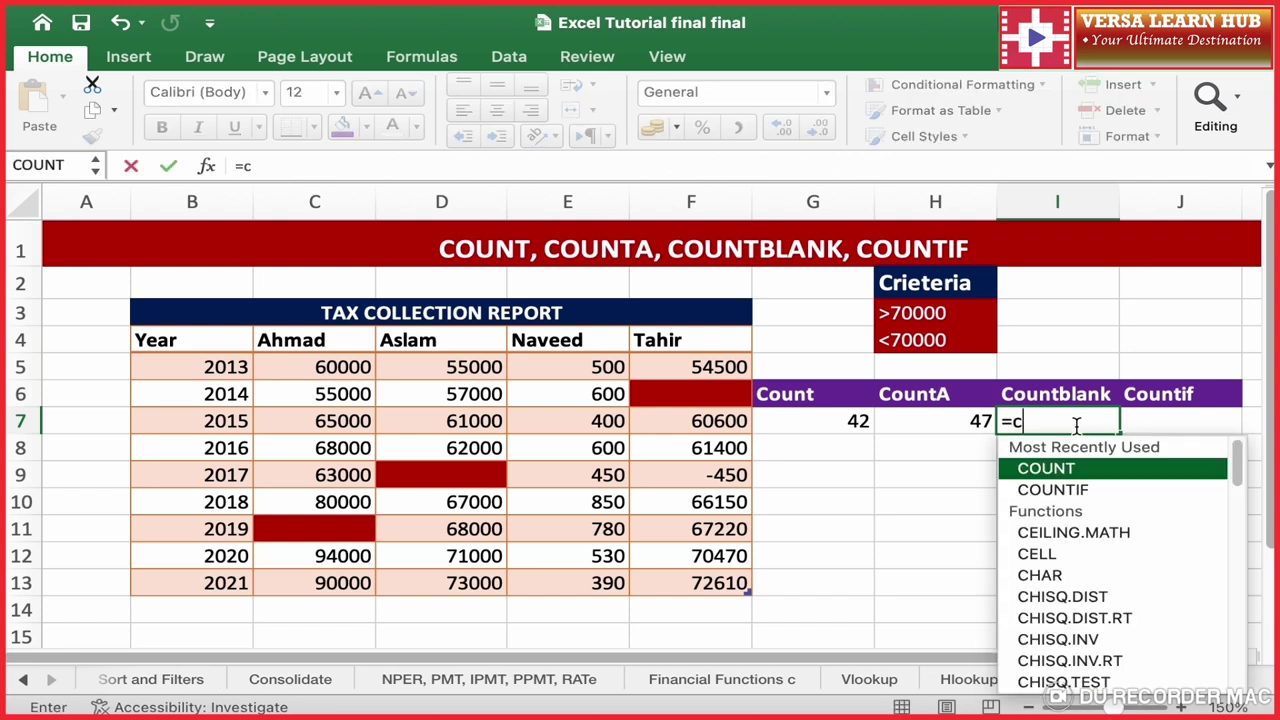
pyautogui.write('ountb')
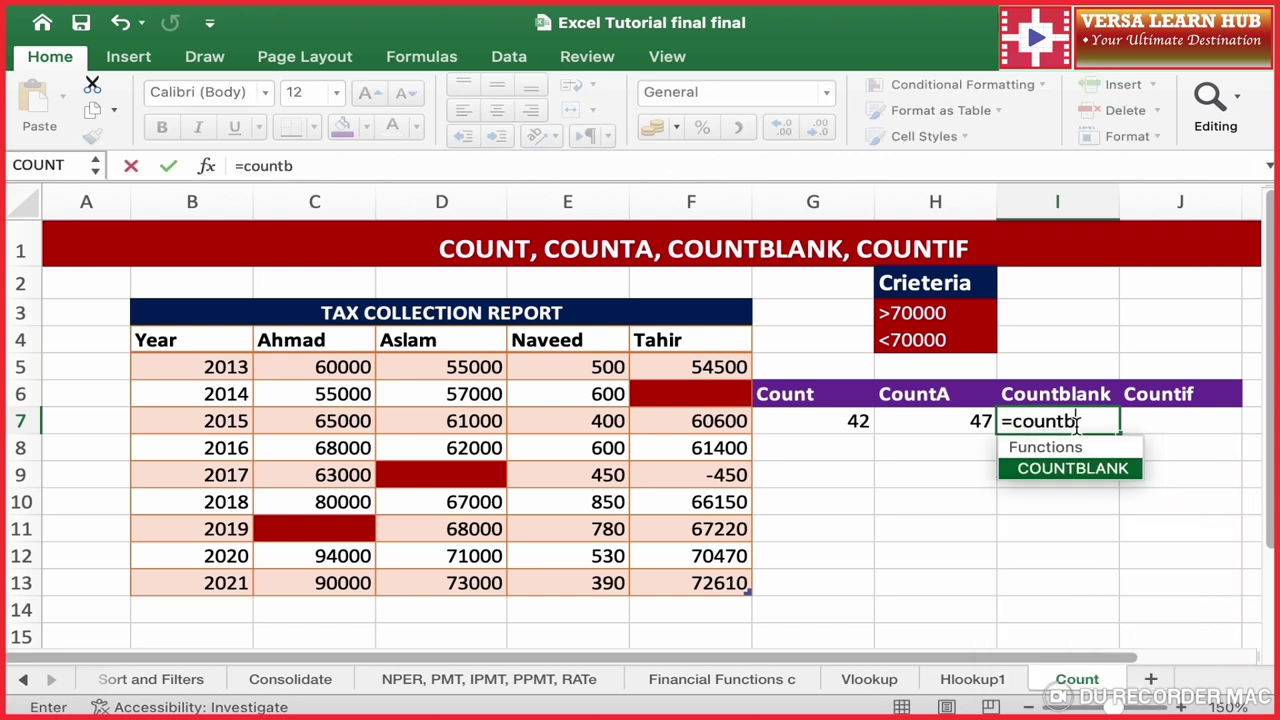
pyautogui.write('lank(')
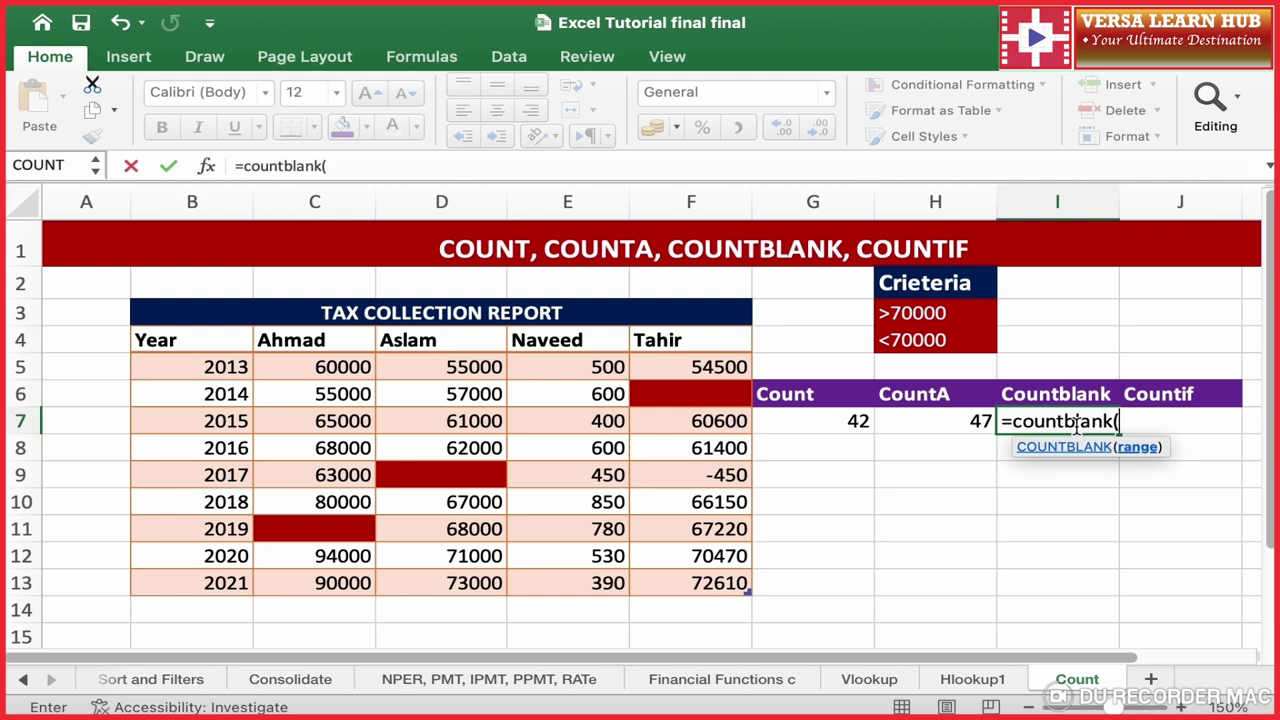
pyautogui.moveTo(226, 340)
pyautogui.mouseDown()
pyautogui.moveTo(582, 524)
pyautogui.moveTo(661, 585)
pyautogui.mouseUp()
pyautogui.write(')')
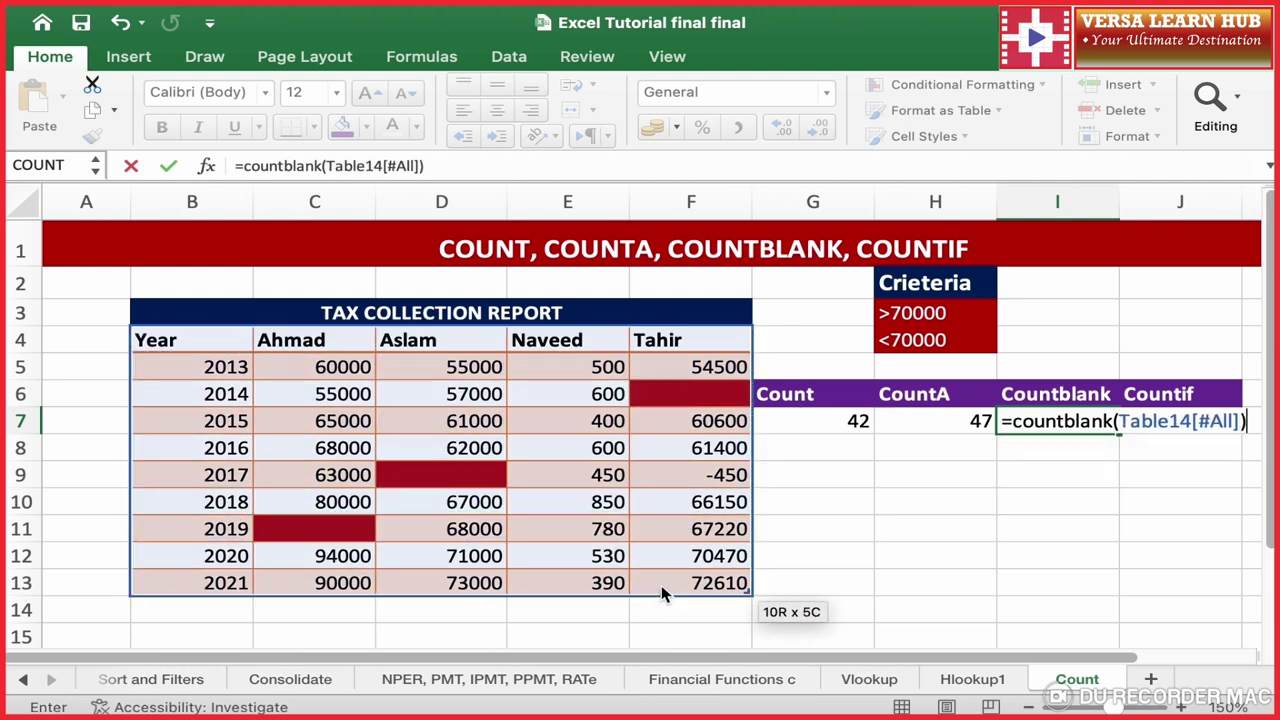
pyautogui.press('Return')
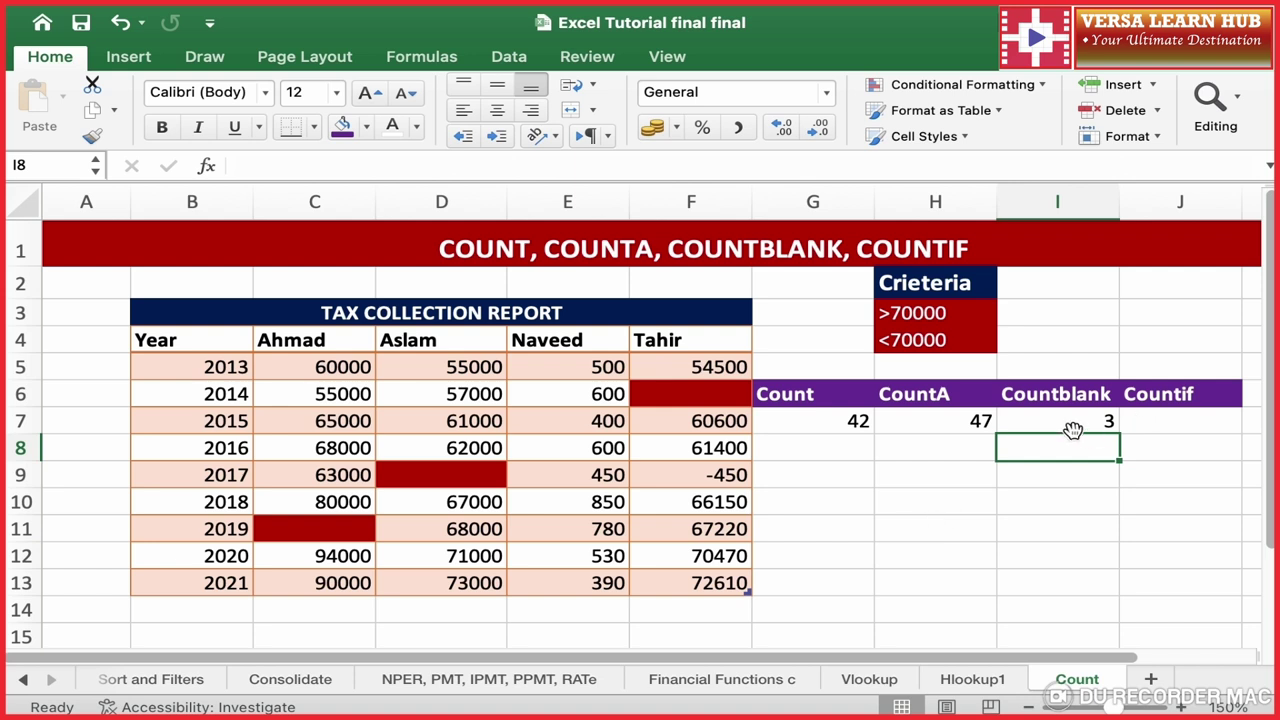
pyautogui.click(1072, 429)
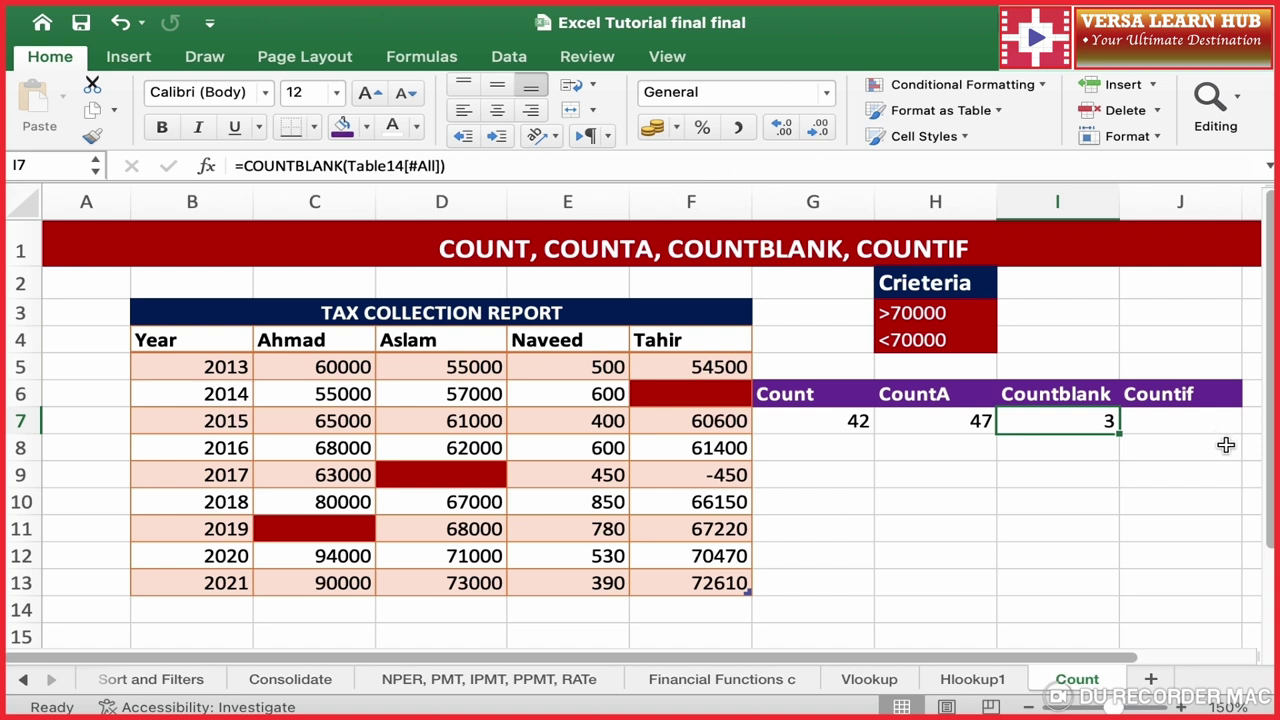
pyautogui.click(1189, 425)
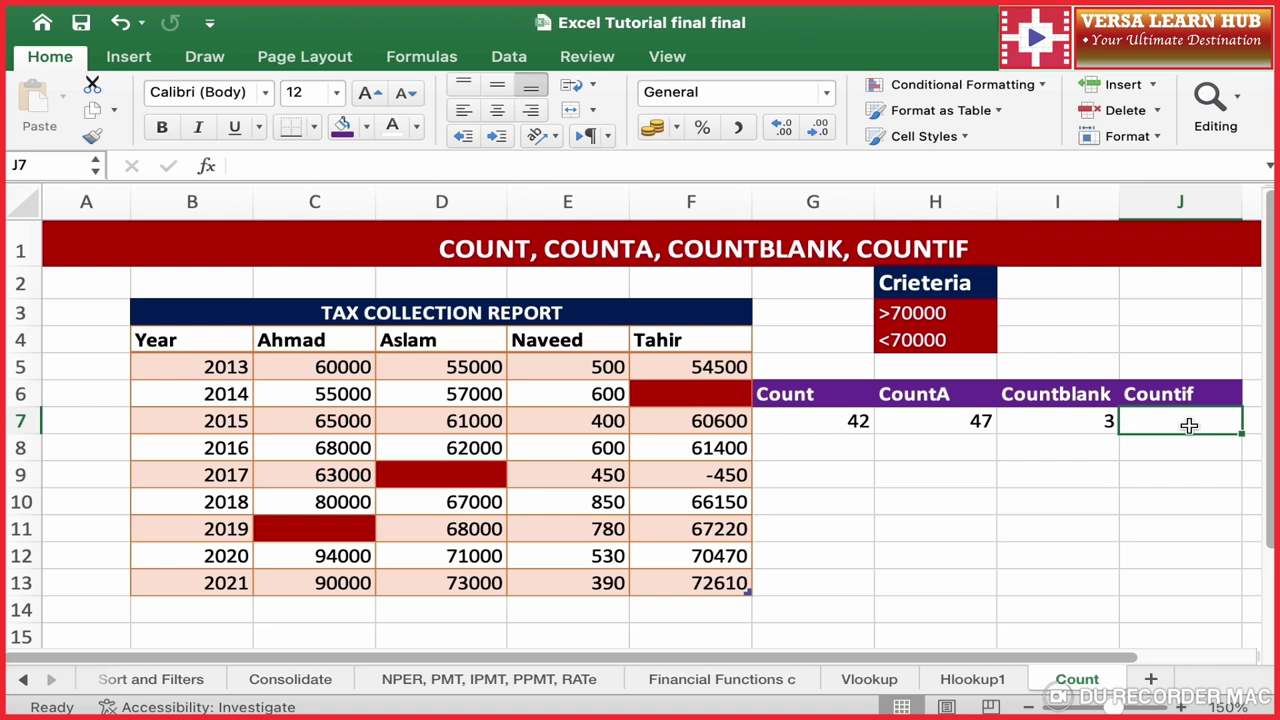
# Step: Enter a COUNTIF in J7 over the table with H3's >70000 criterion, returning 7, then begin retyping it
pyautogui.write('=countif')
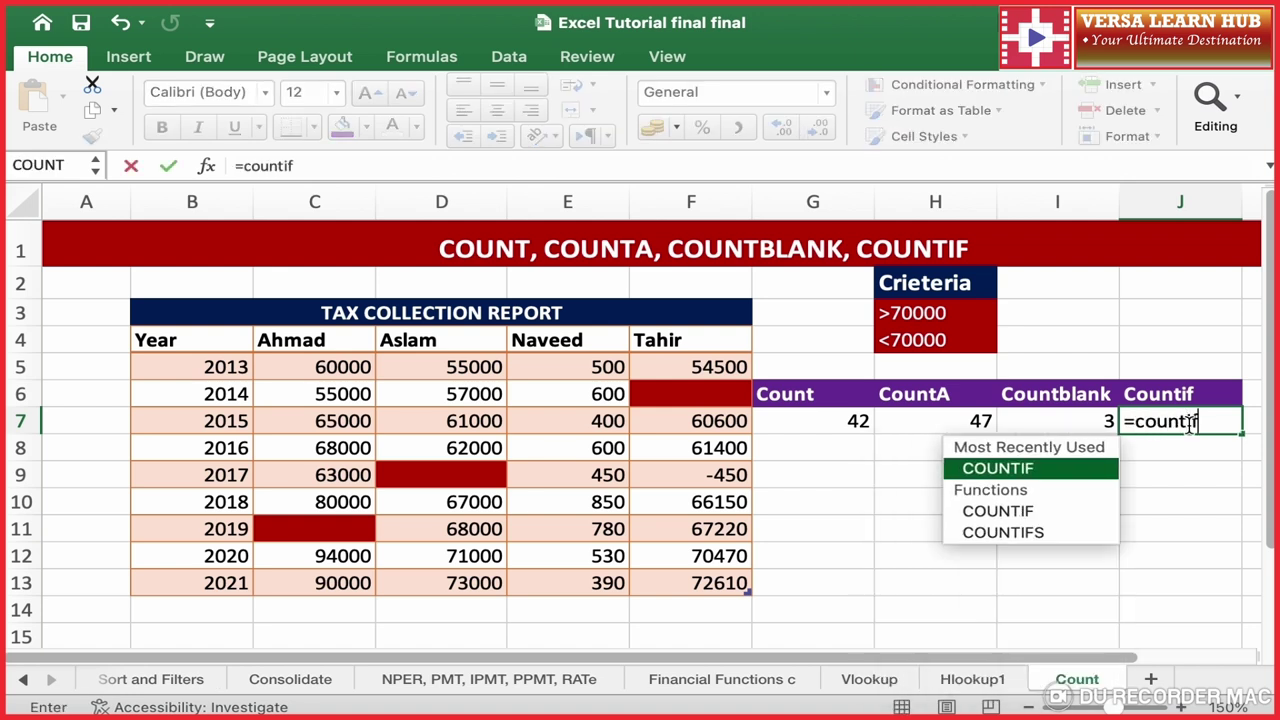
pyautogui.write('(')
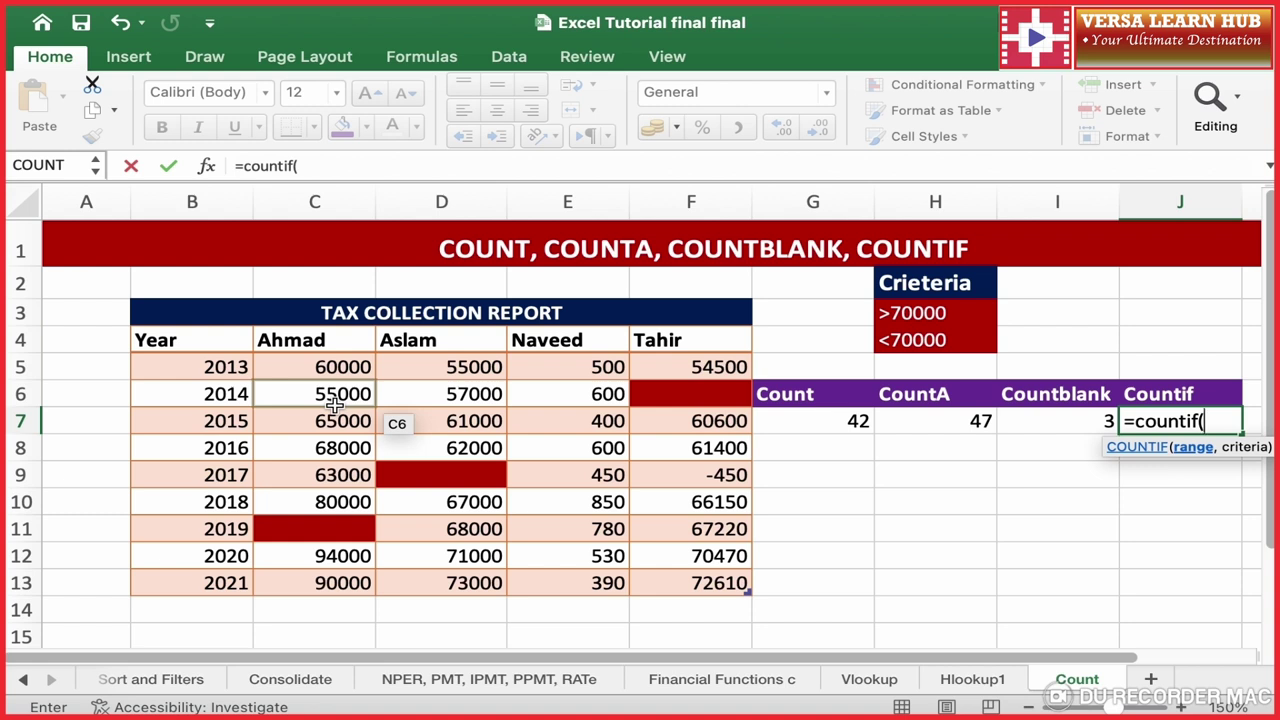
pyautogui.moveTo(202, 344); pyautogui.dragTo(660, 576)
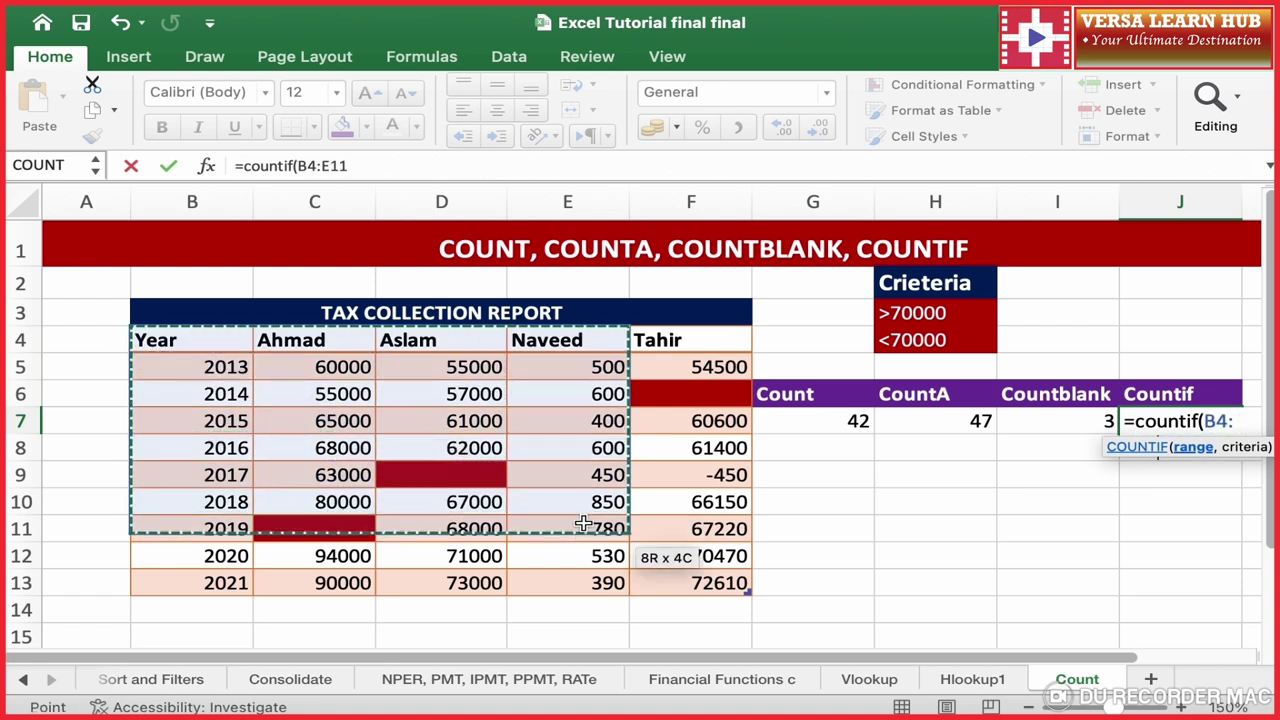
pyautogui.write(',')
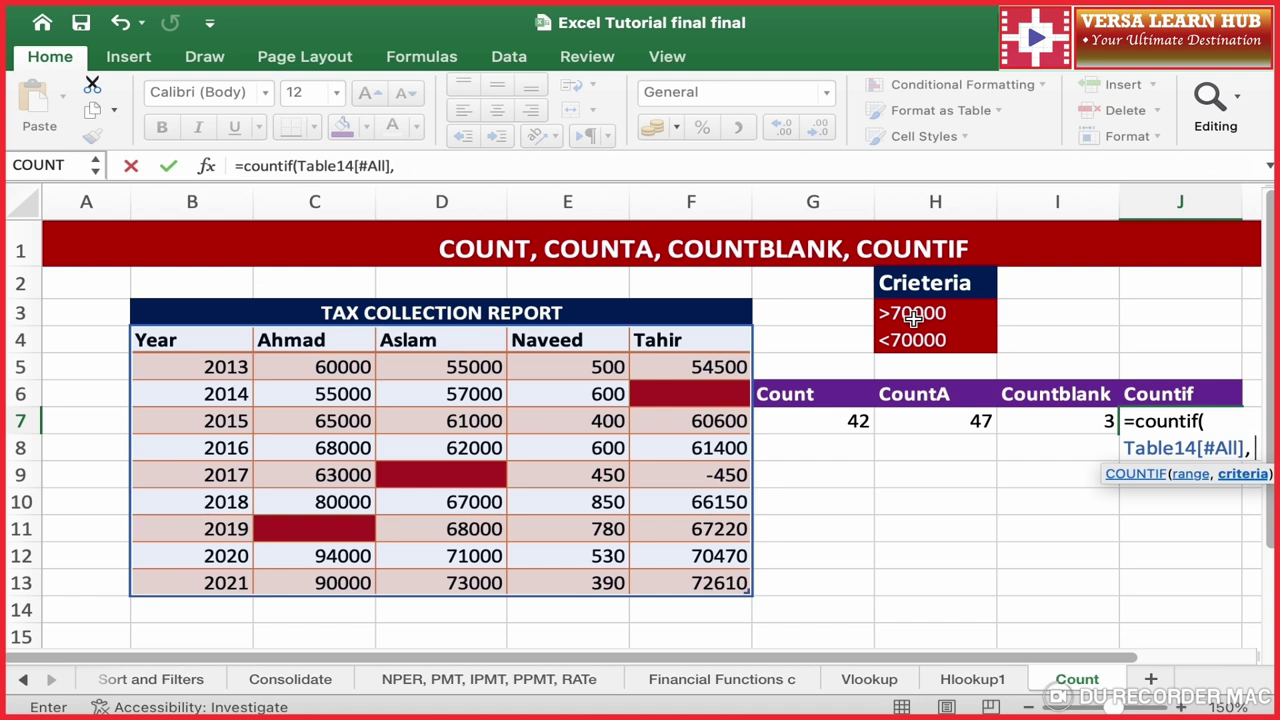
pyautogui.click(912, 316)
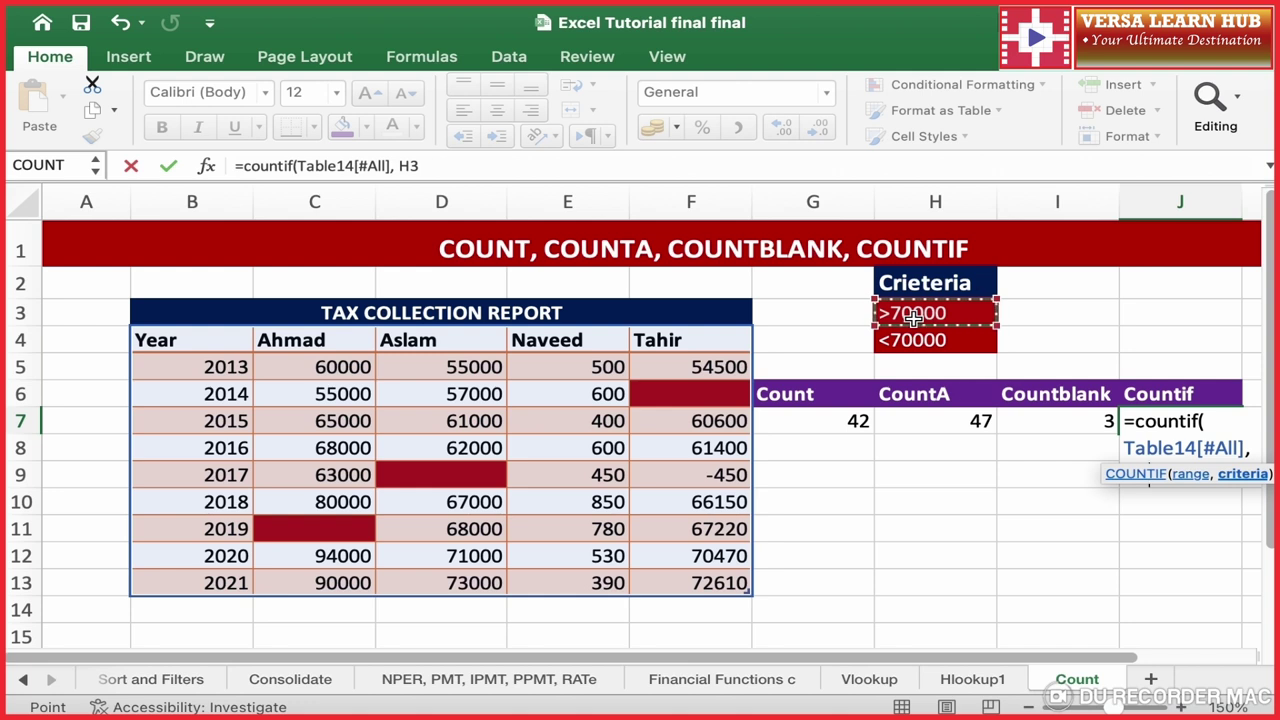
pyautogui.write(')')
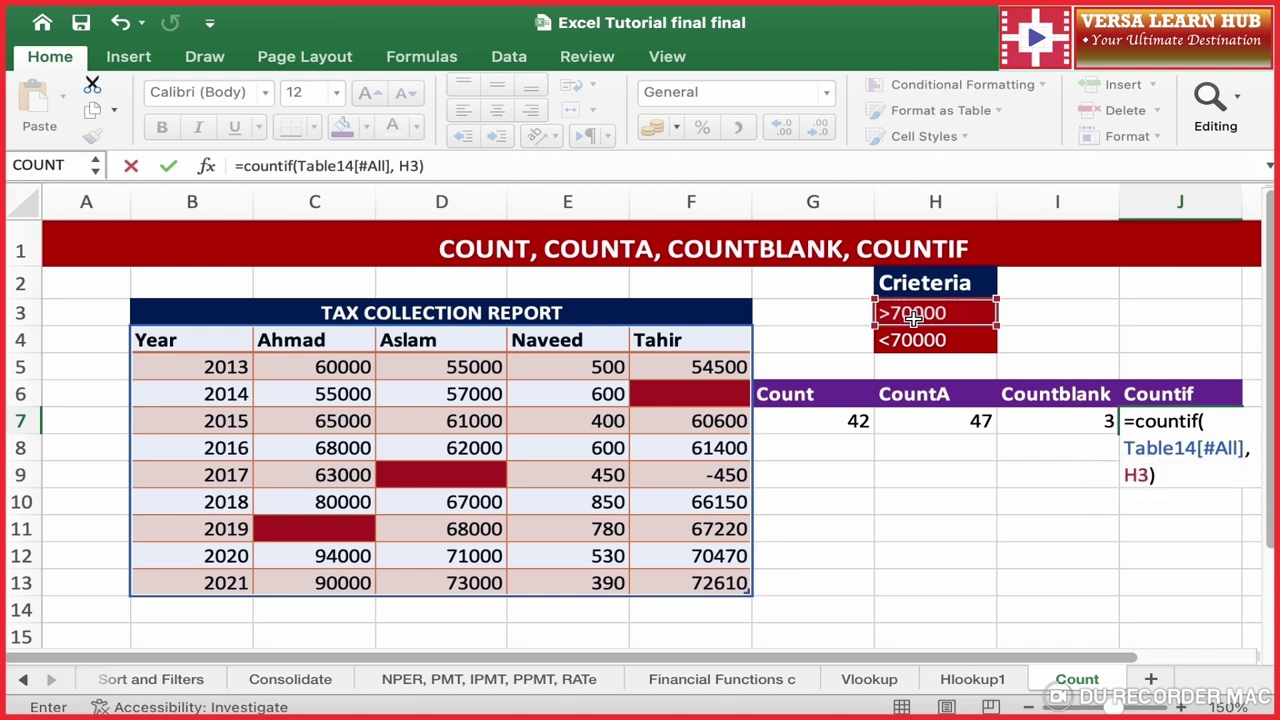
pyautogui.press('Return')
pyautogui.click(1190, 421)
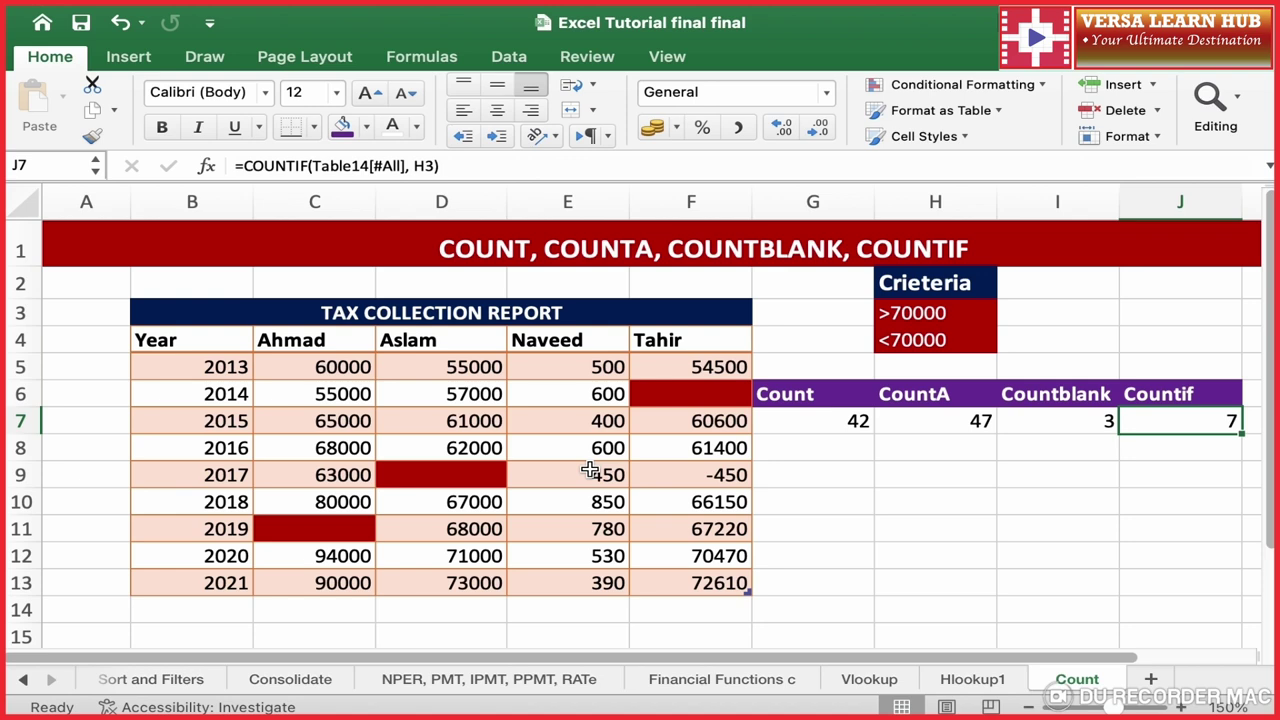
pyautogui.write('=count')
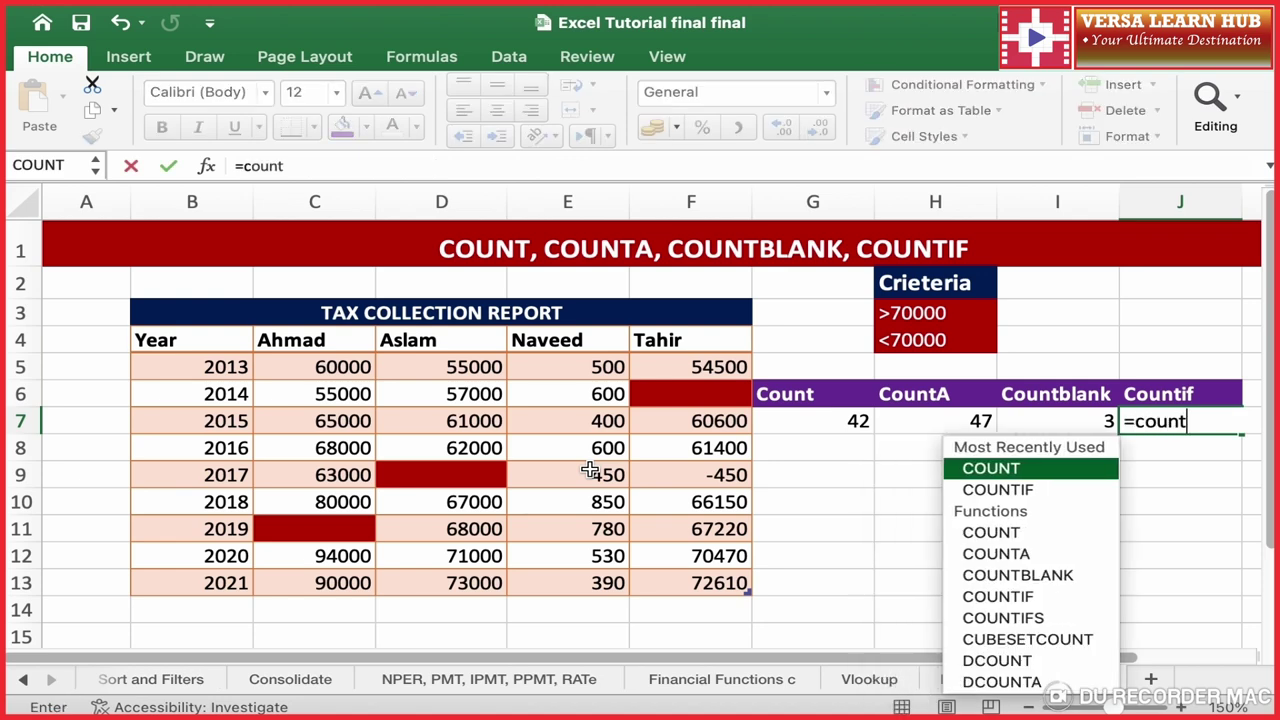
pyautogui.write('if(')
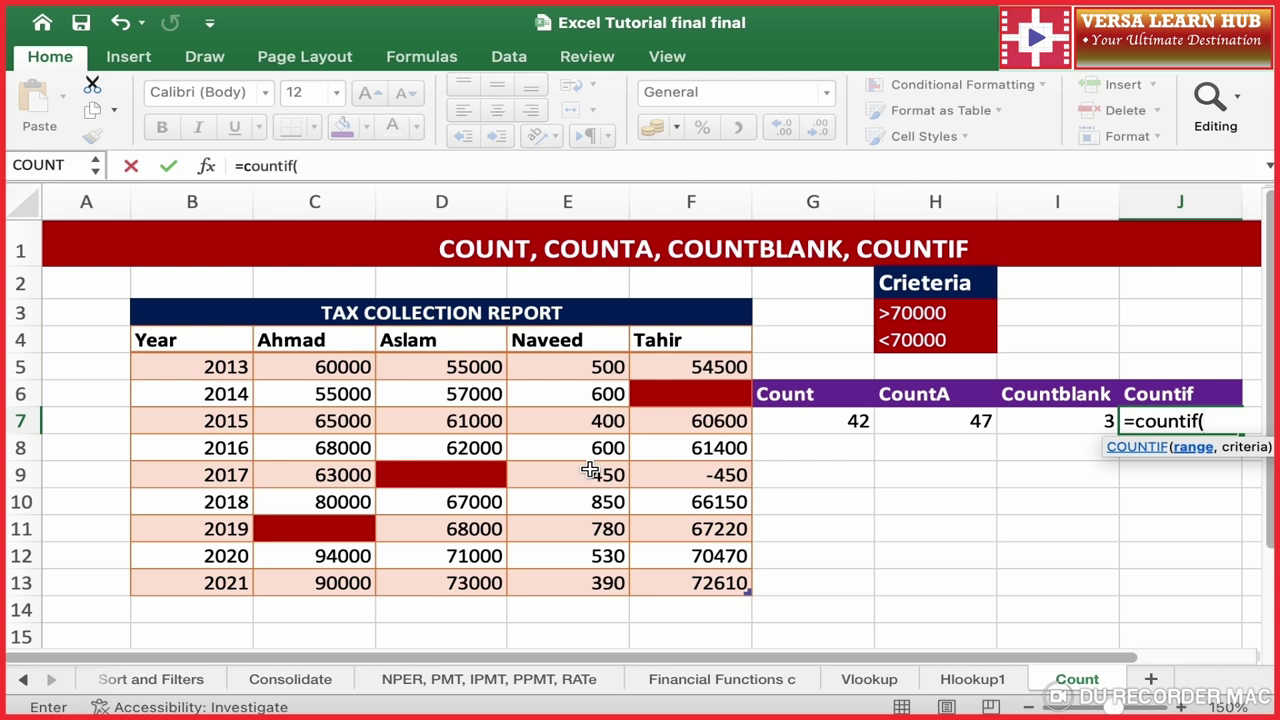
# Step: Rewrite J7's COUNTIF over the whole table with the "<70000" criterion, returning 35
pyautogui.moveTo(163, 341); pyautogui.dragTo(706, 577)
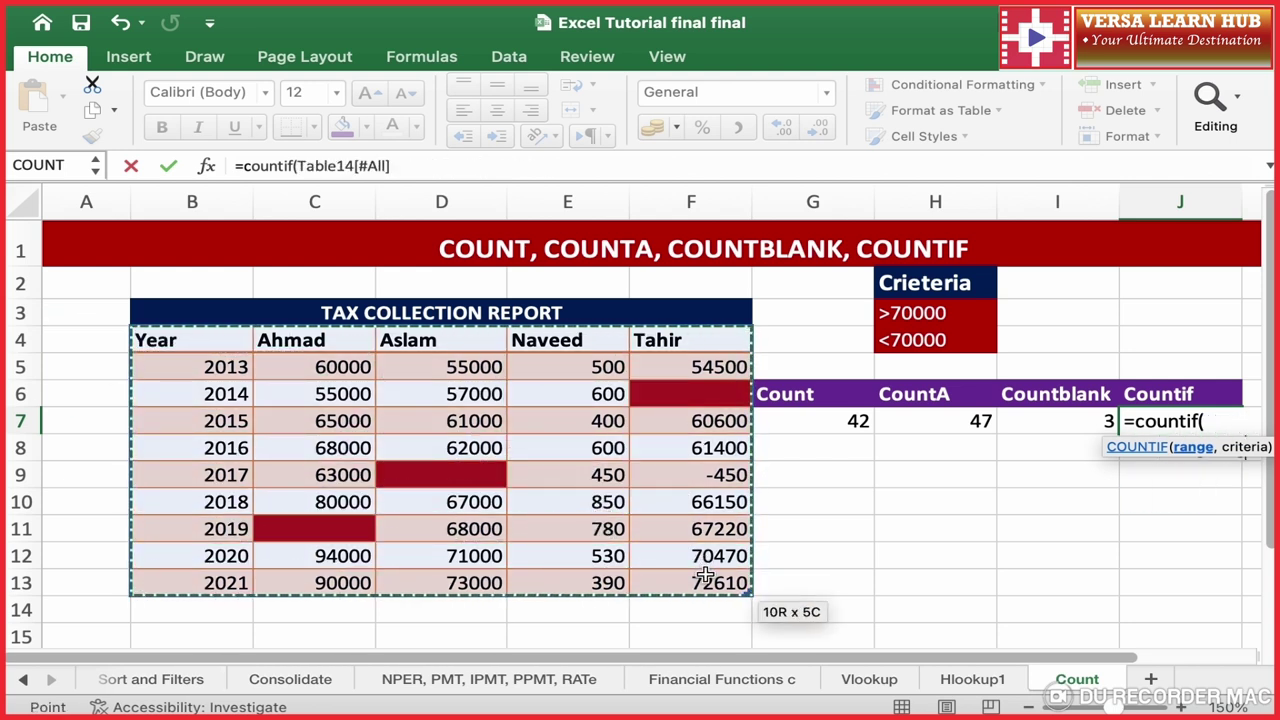
pyautogui.write(',')
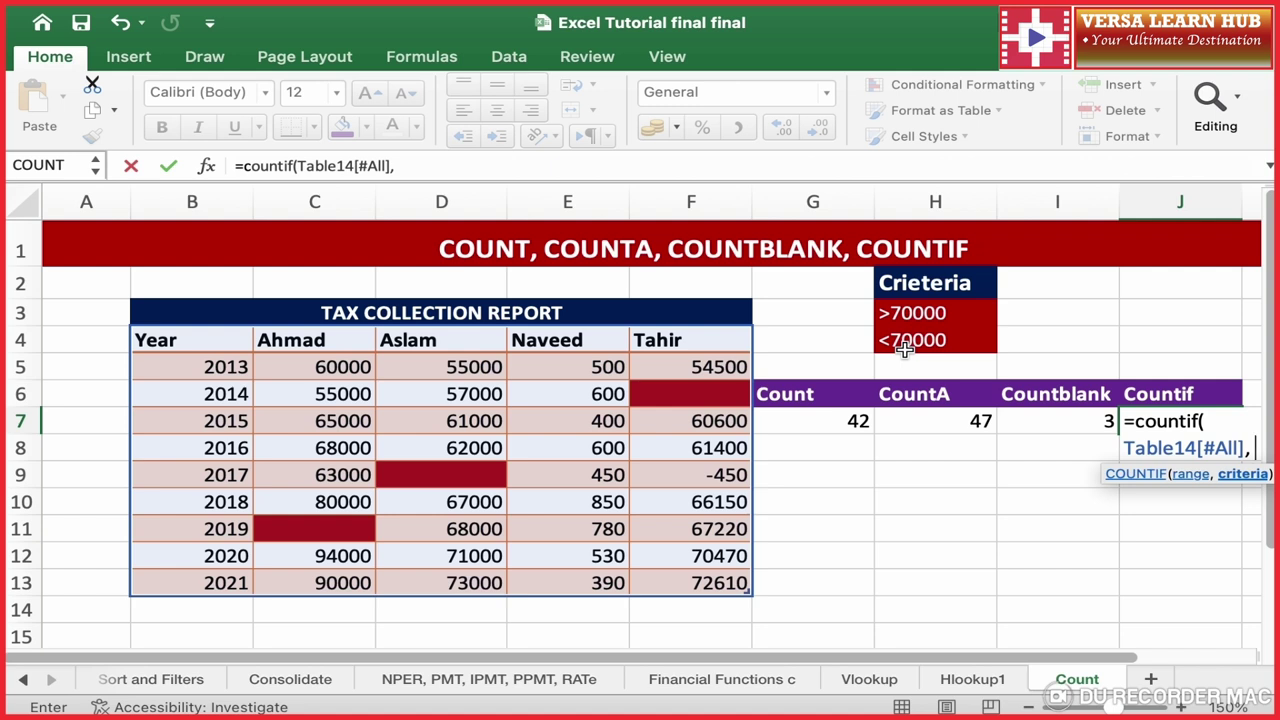
pyautogui.write('"')
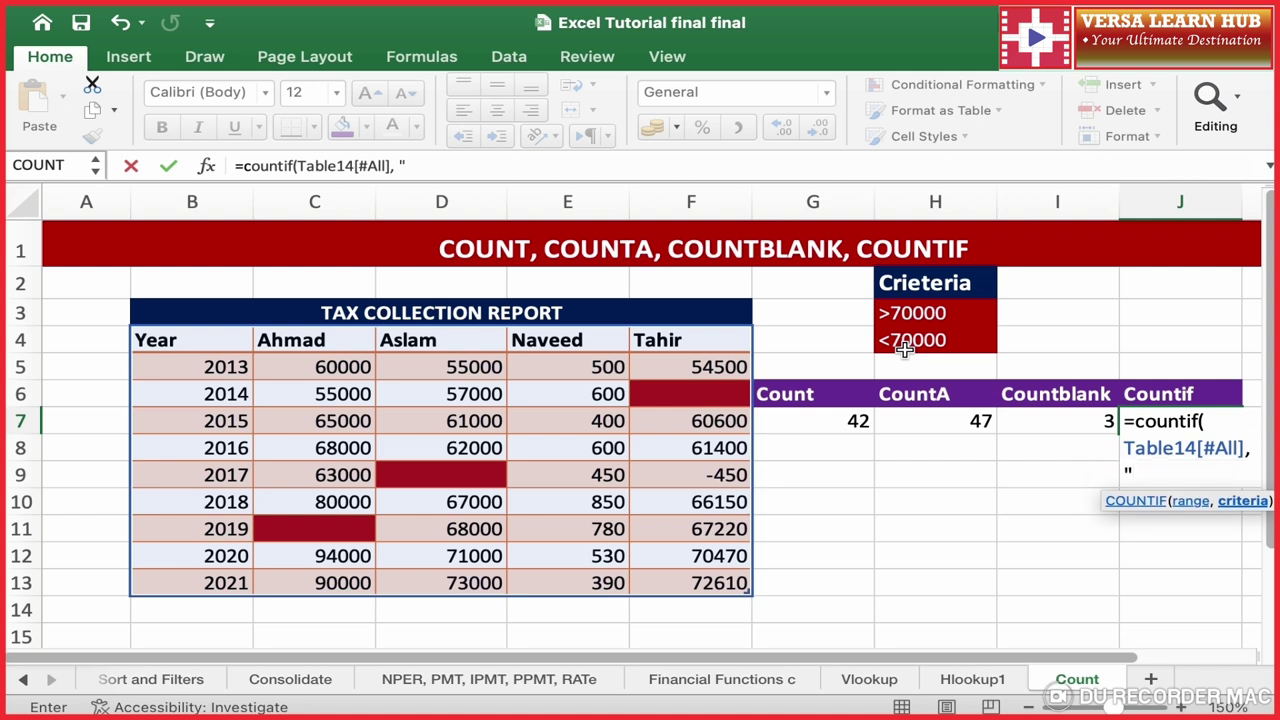
pyautogui.write('<')
pyautogui.write('700')
pyautogui.write('00"')
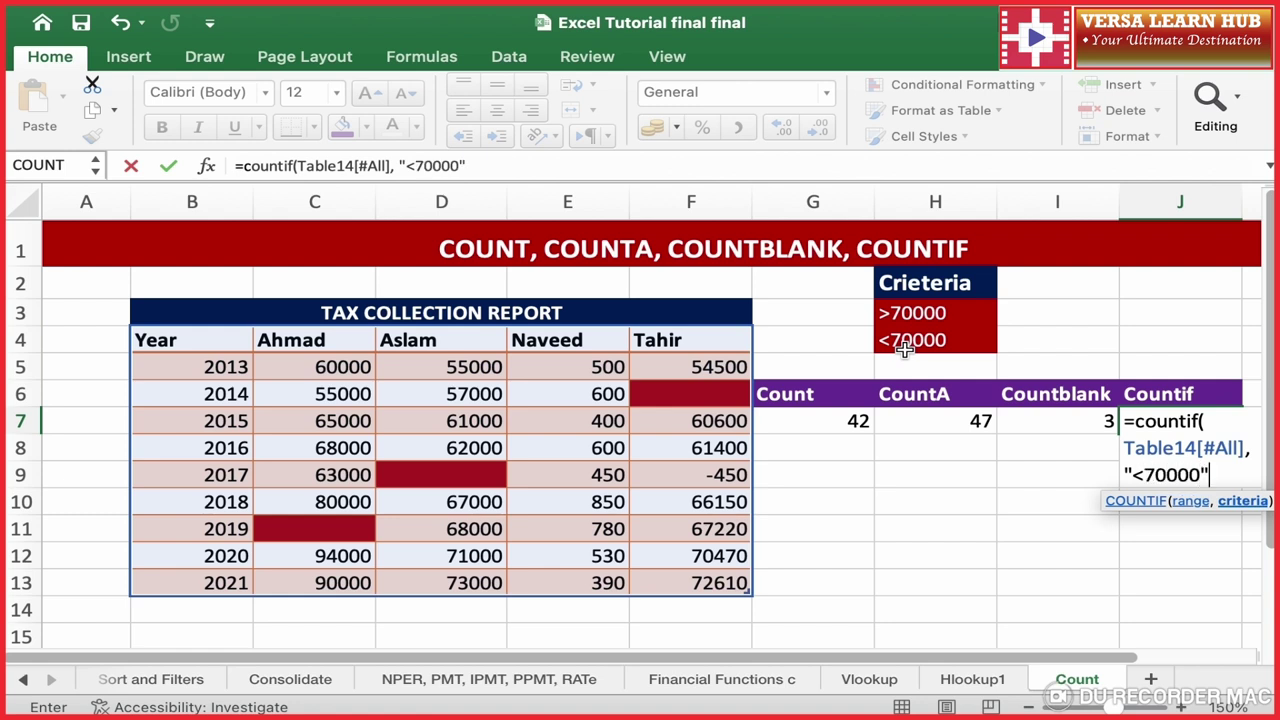
pyautogui.write(')')
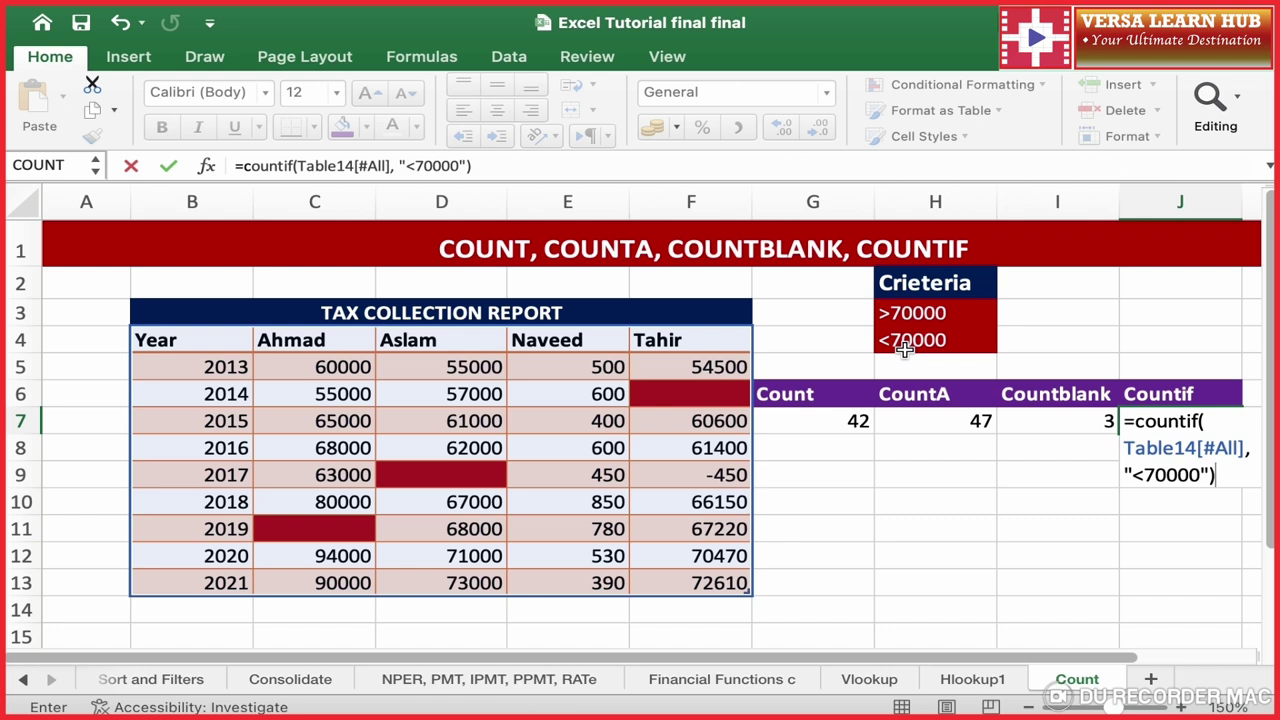
pyautogui.press('Return')
pyautogui.click(1190, 424)
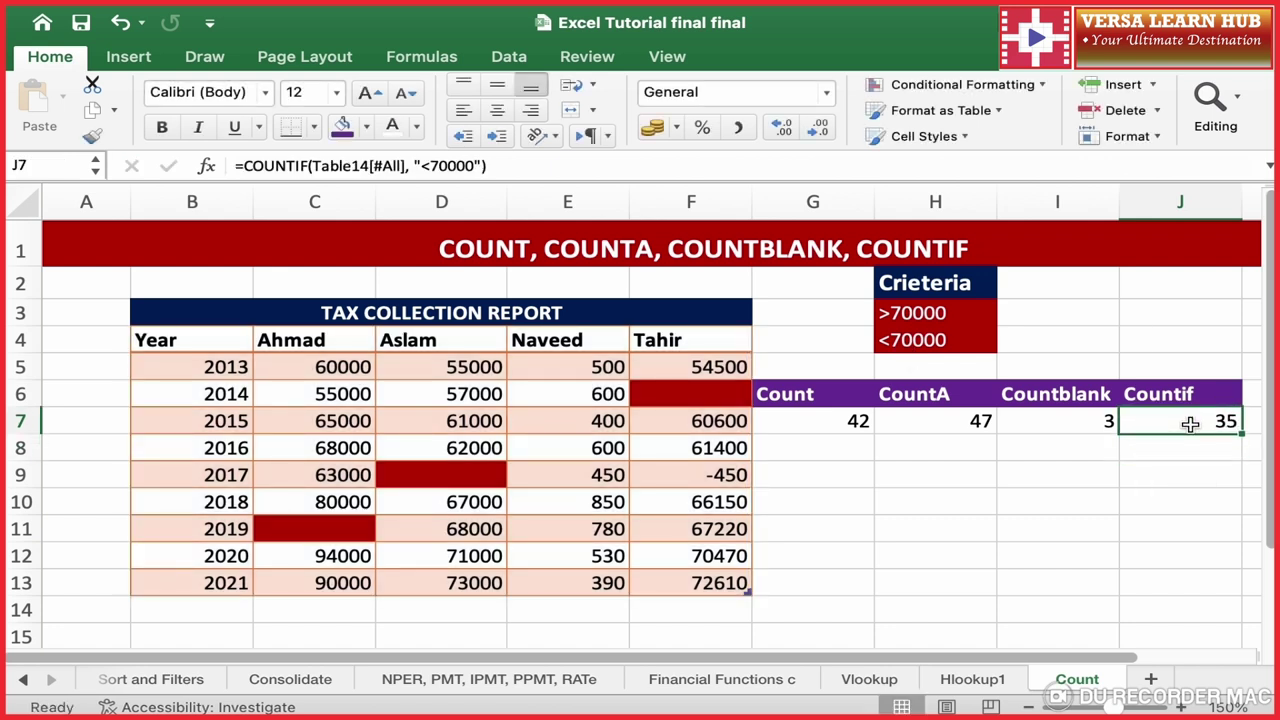